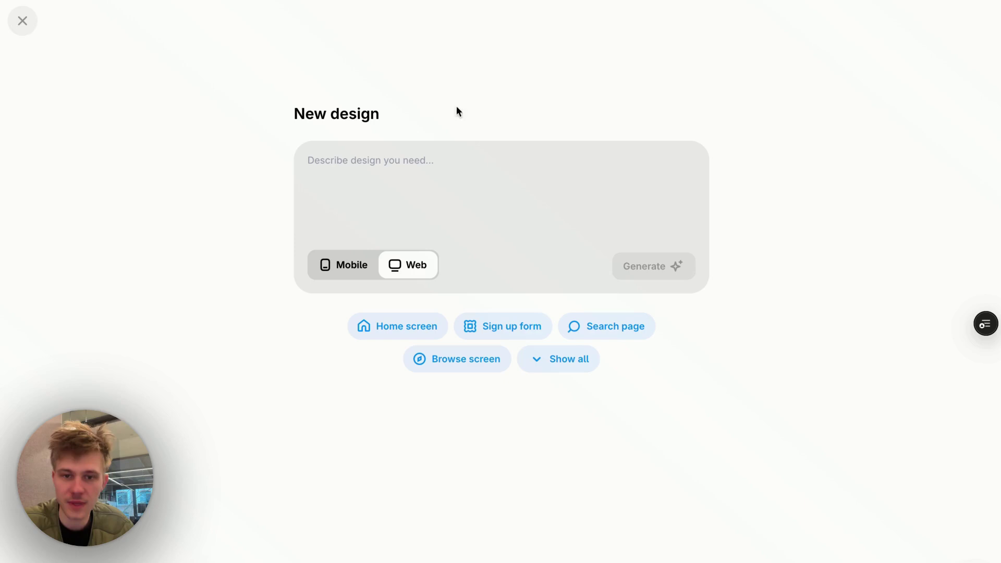
Generate a web design from the 'Settings page' suggestion prompt with Web kept selected
left_click(573, 361)
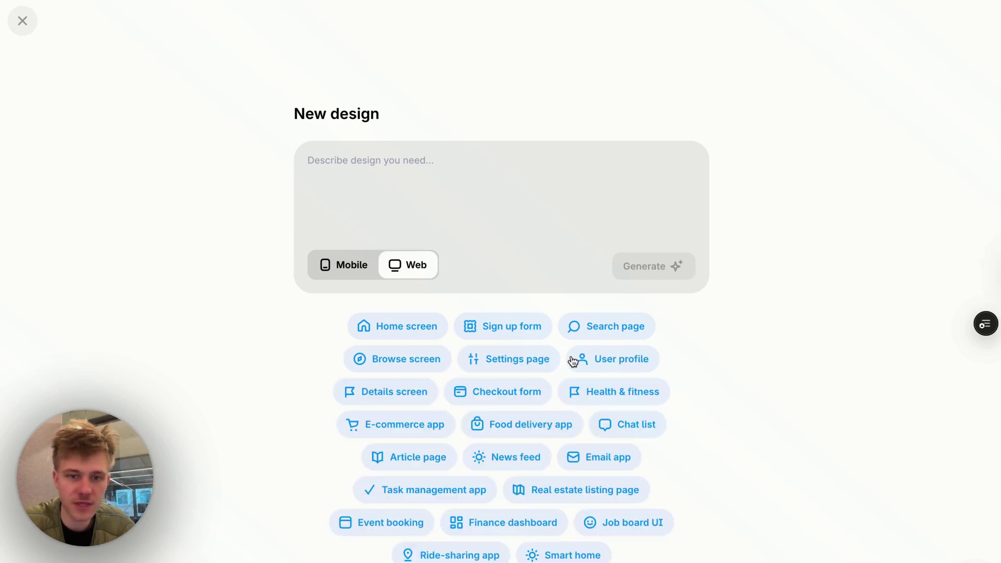
left_click(509, 364)
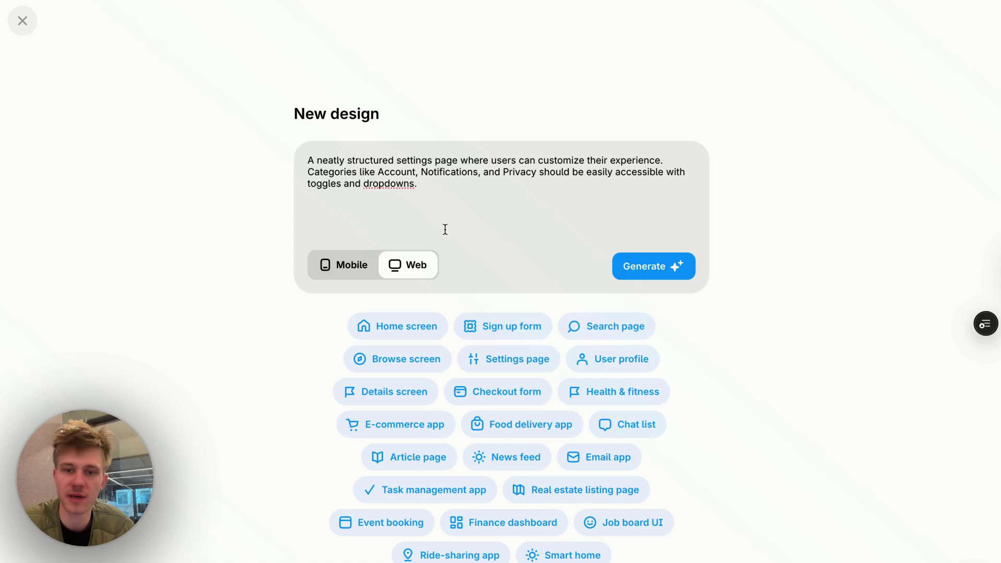
left_click(661, 268)
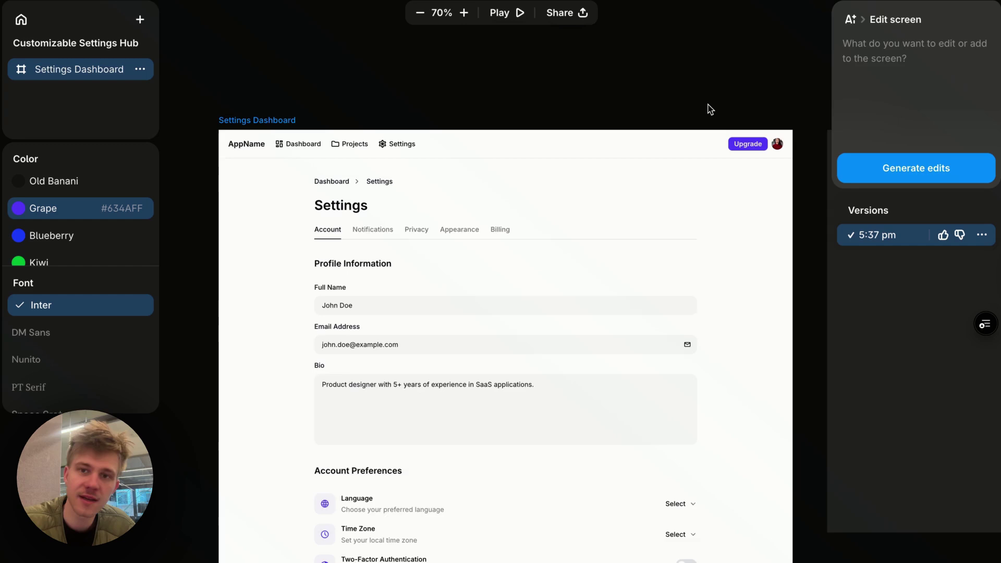
Scroll and zoom around the Settings Dashboard to review its profile fields, account preferences and connected accounts
scroll(704, 52, "down", 5)
scroll(731, 47, "down", 4)
scroll(738, 136, "up", 6)
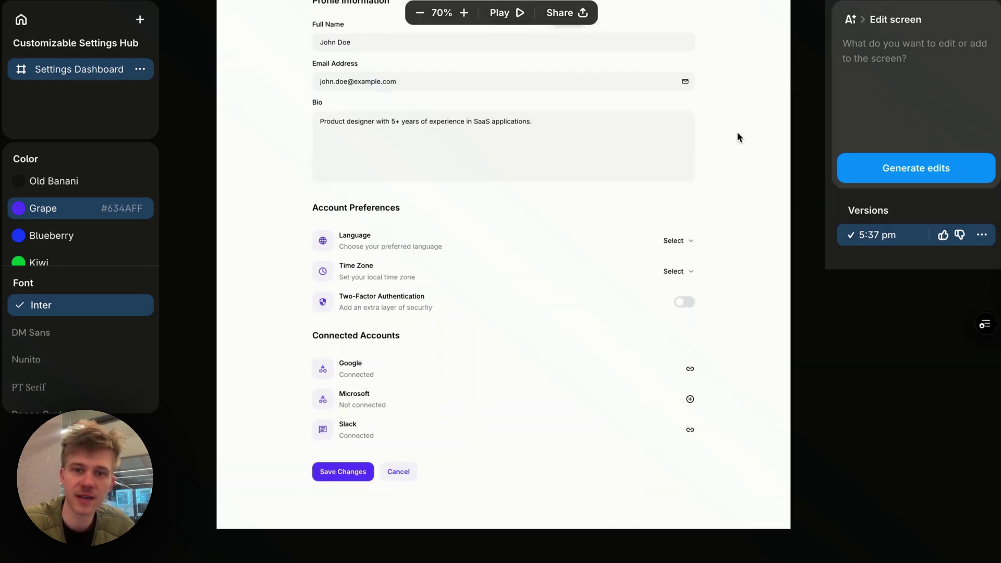
scroll(737, 343, "down", 1)
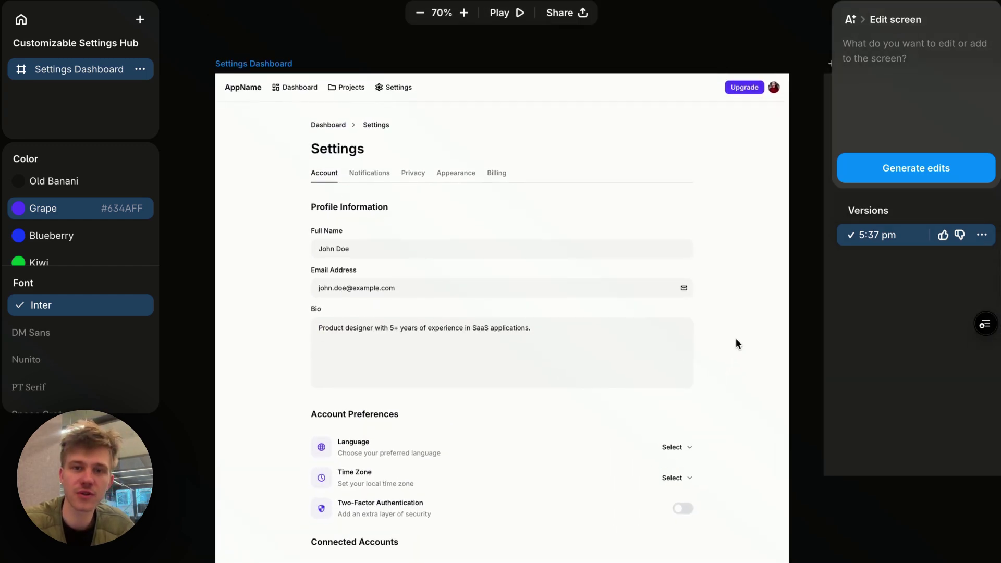
key("shift+0")
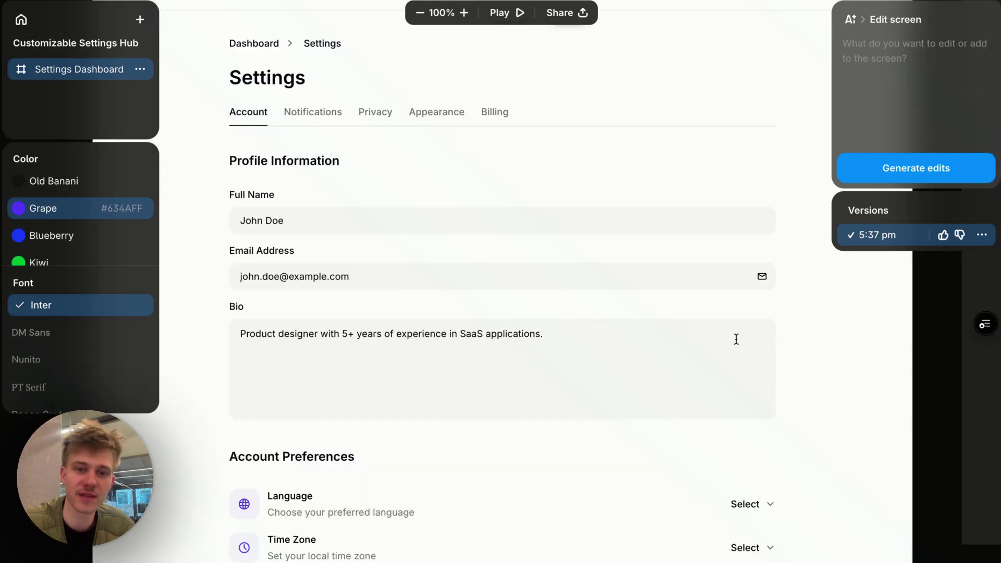
left_click(422, 14)
left_click(464, 13)
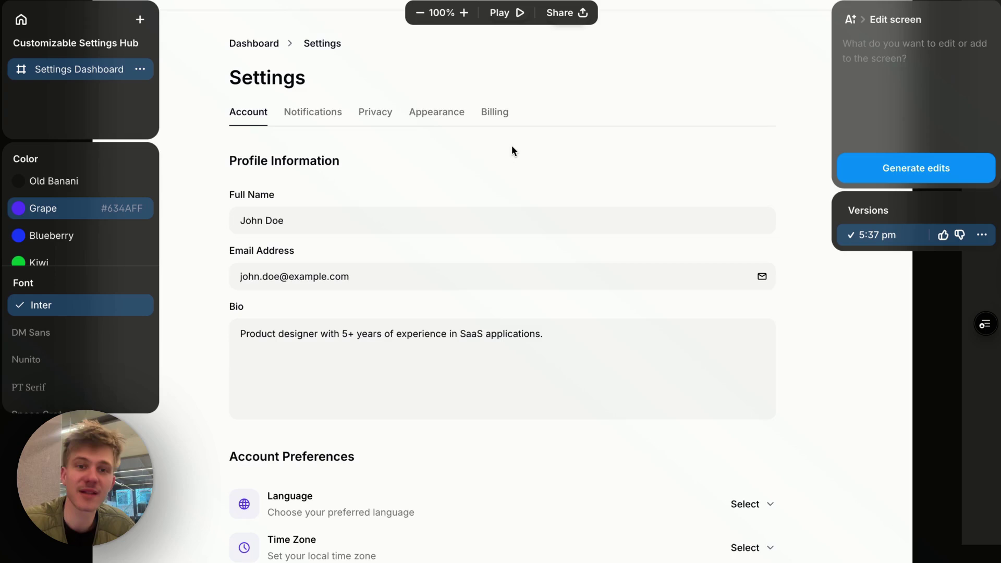
scroll(512, 145, "up", 3)
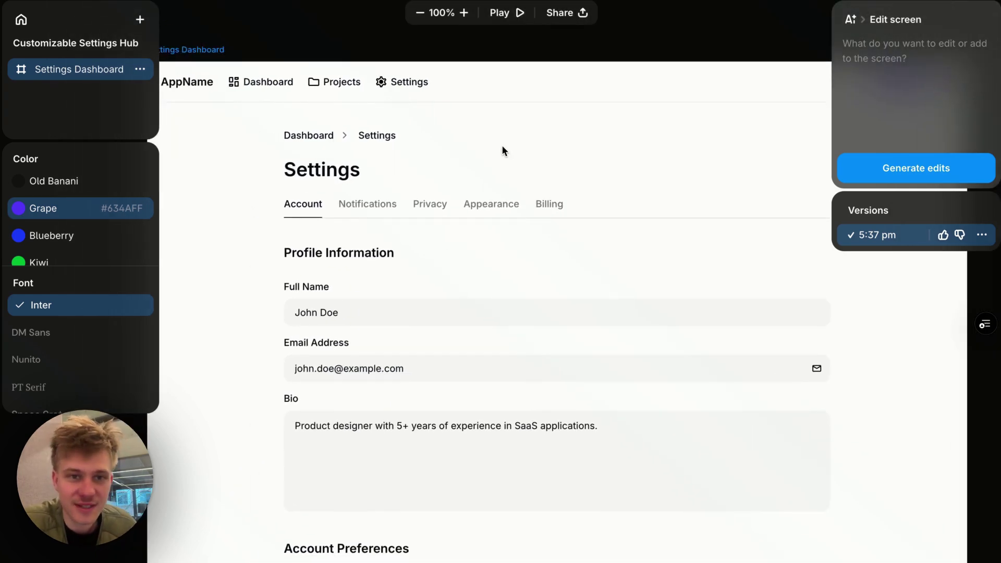
scroll(433, 143, "down", 3)
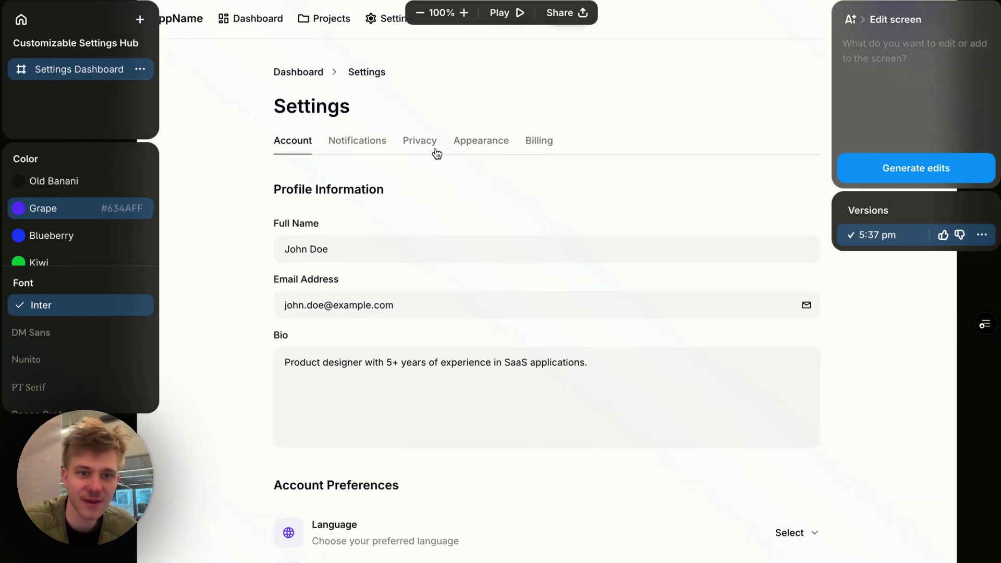
scroll(462, 195, "down", 10)
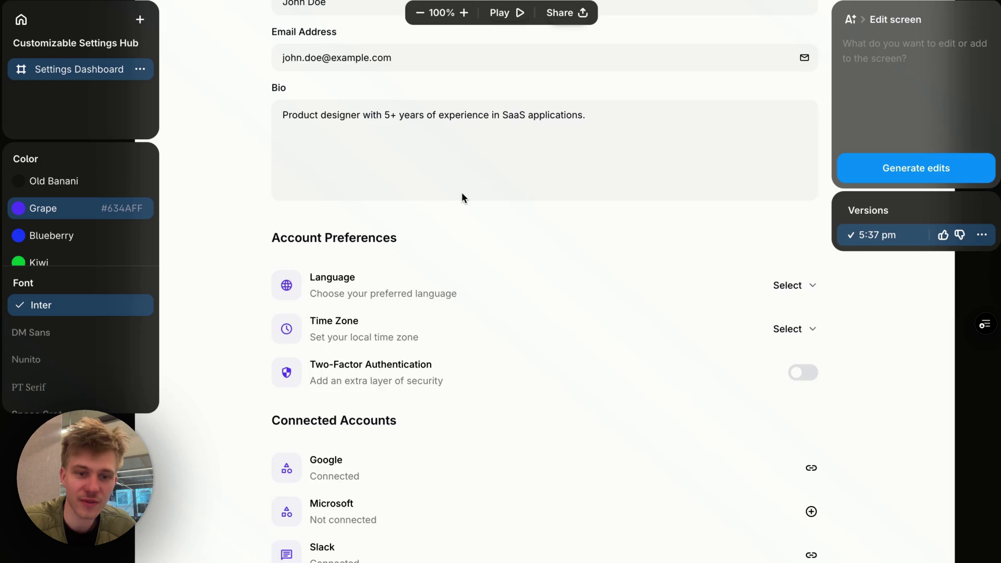
scroll(462, 193, "up", 10)
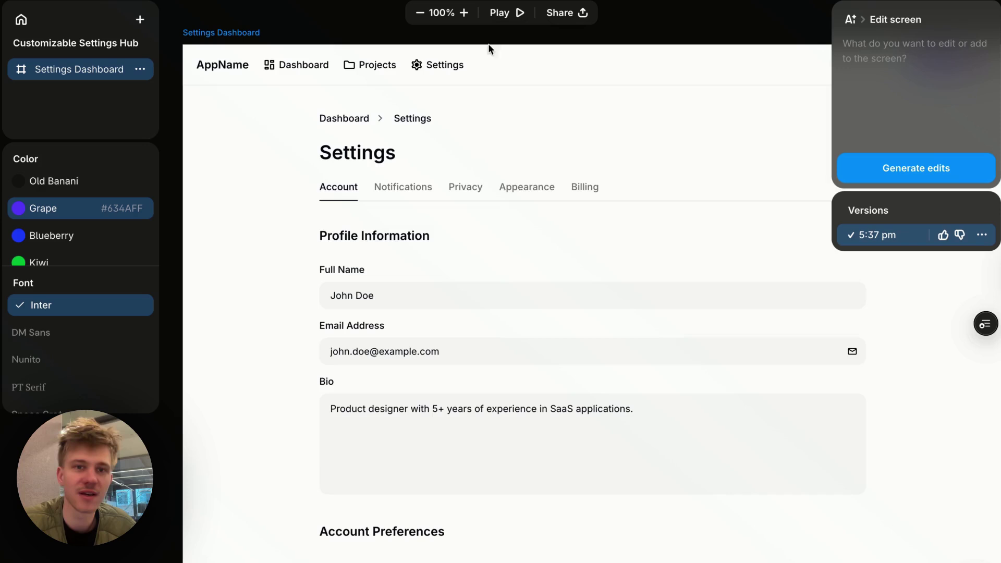
scroll(652, 111, "right", 8)
scroll(653, 110, "left", 8)
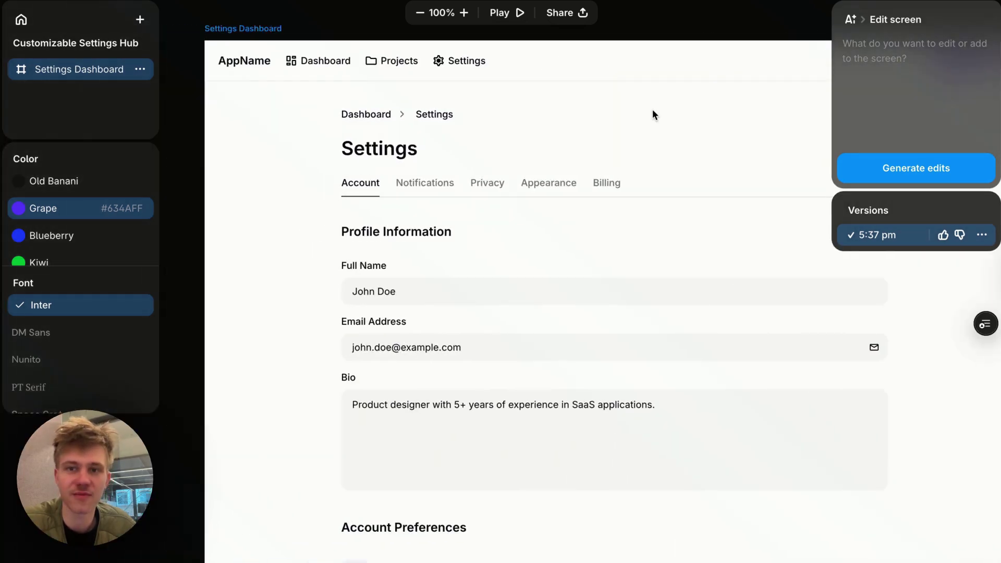
scroll(650, 111, "left", 3)
scroll(651, 111, "up", 3)
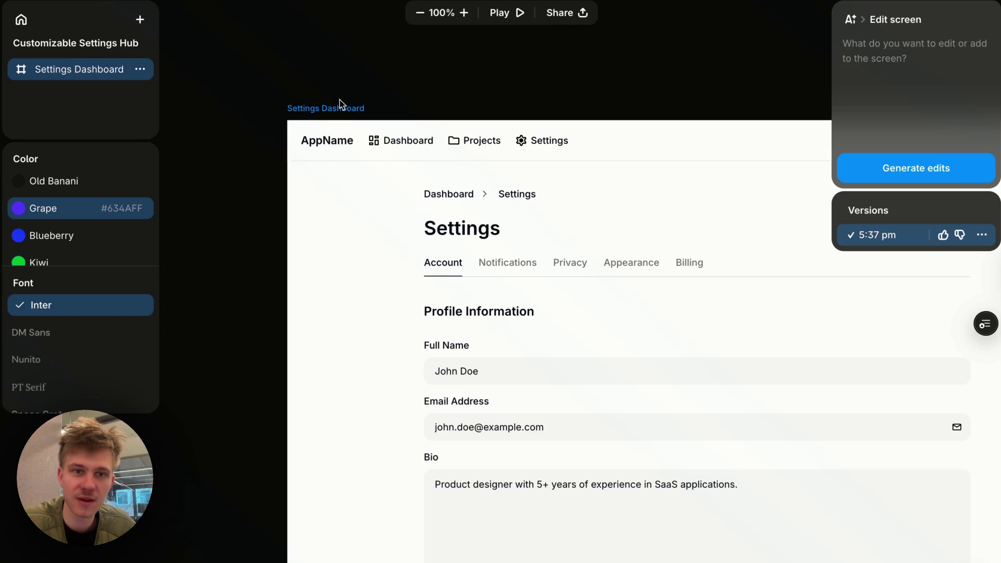
Ask the AI to 'change top menu to sidebar menu' on the Settings Dashboard
left_click(98, 77)
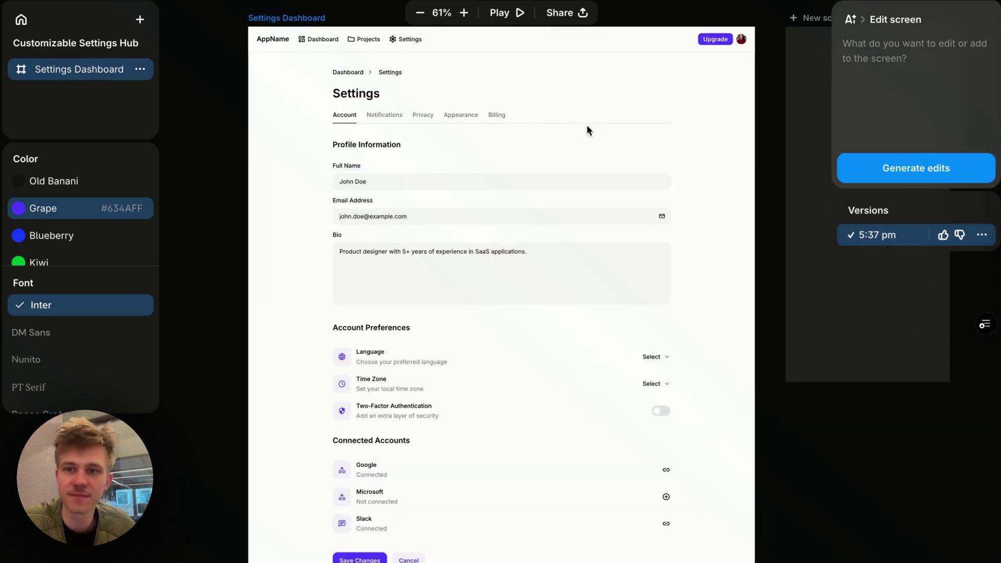
left_click(890, 65)
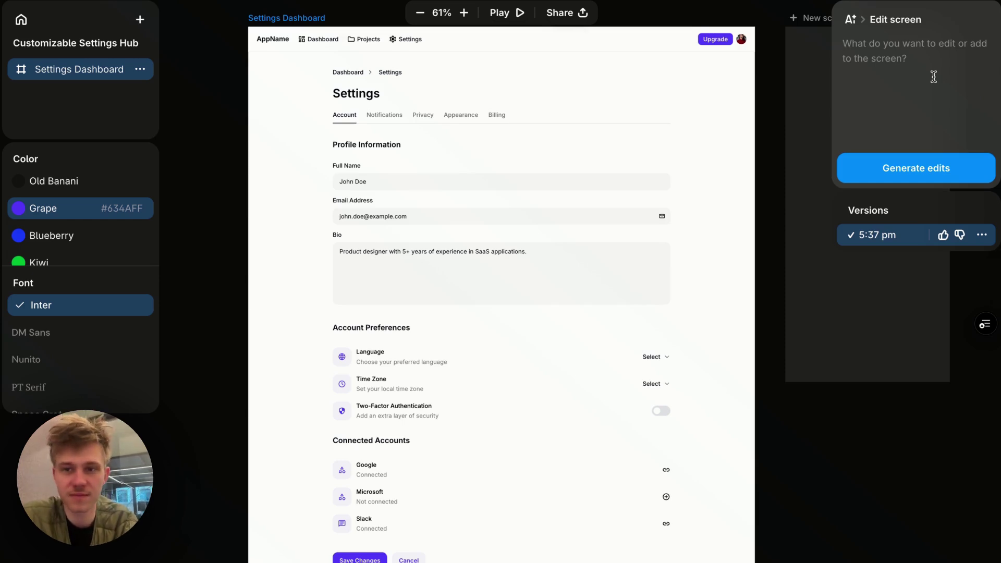
type("cha")
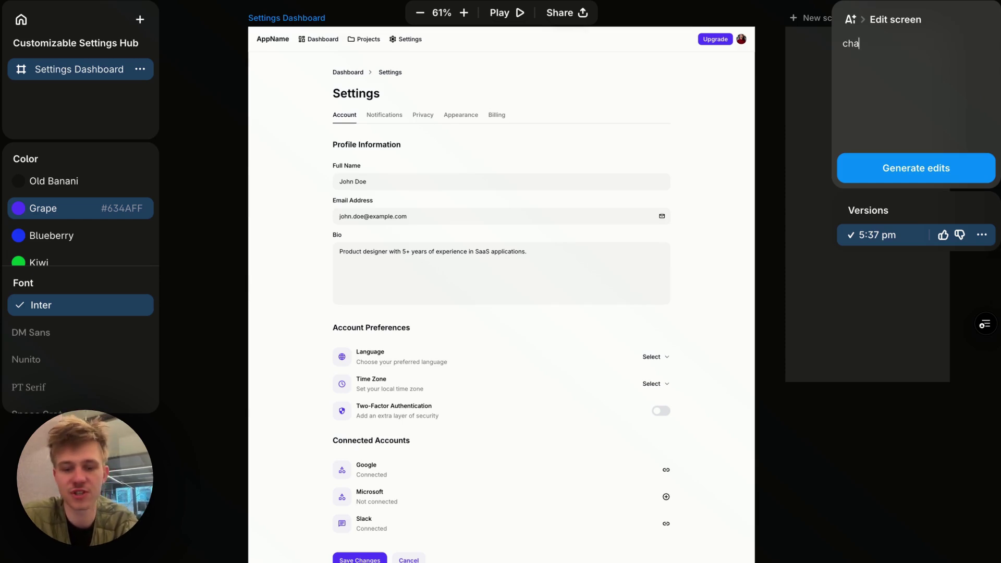
type("nge top menu t")
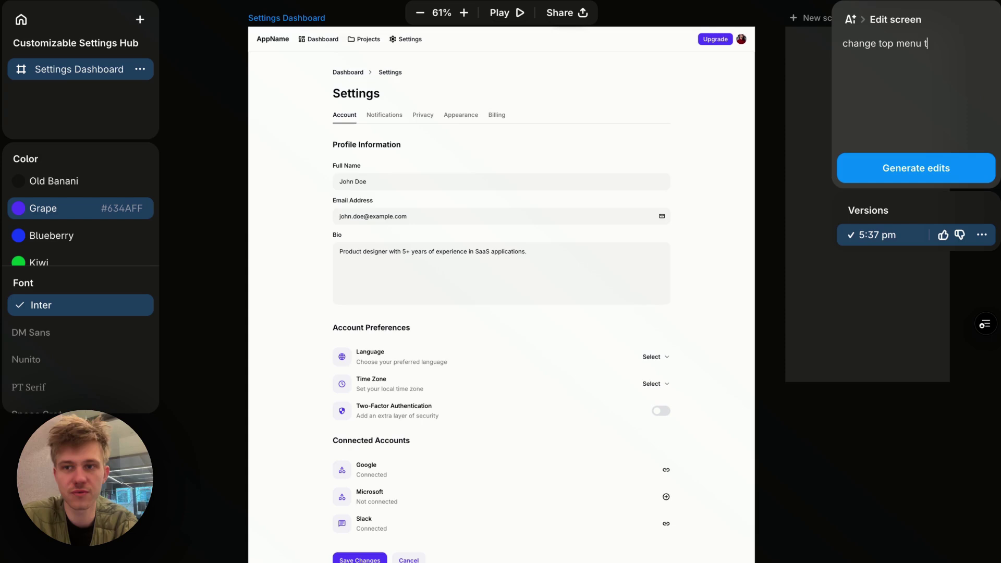
type("o sidebar menu")
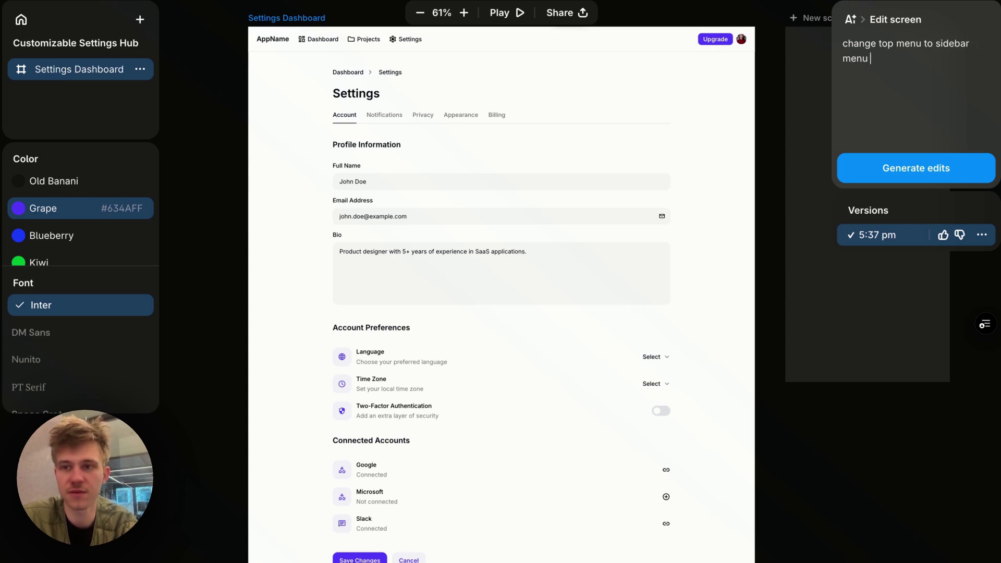
key("Return")
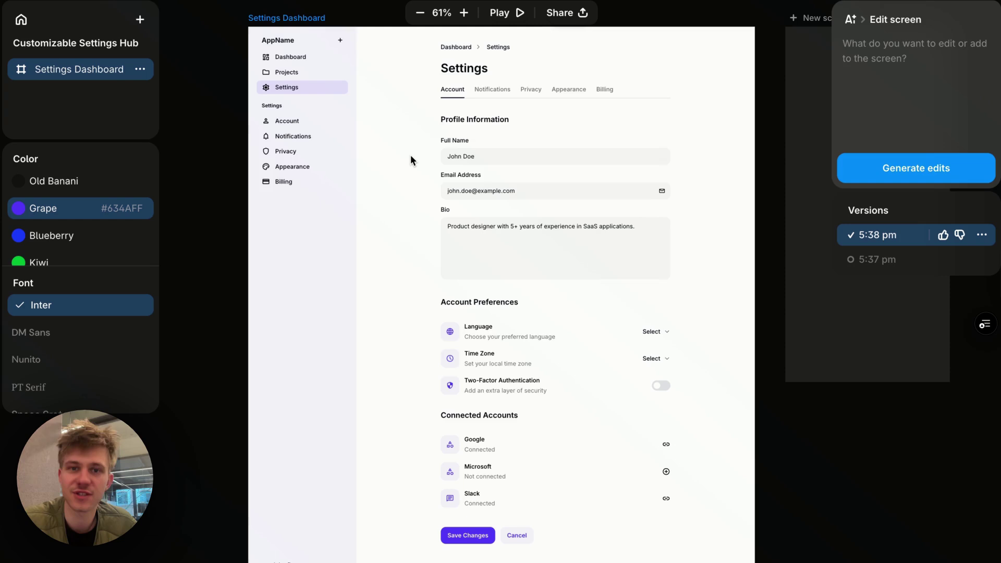
Switch the design's accent colour to Kiwi green and its font to DM Sans
key("shift+0")
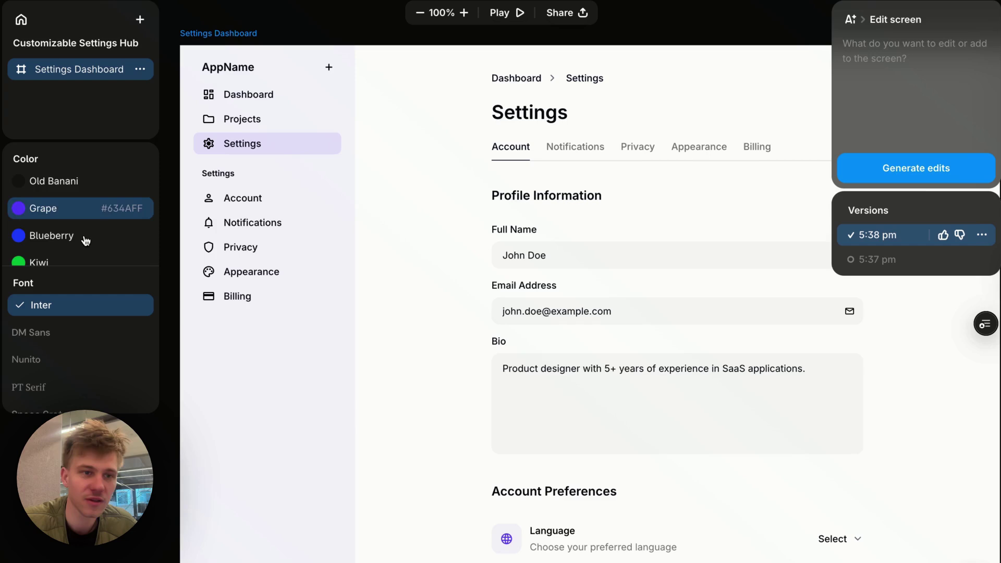
scroll(85, 232, "down", 2)
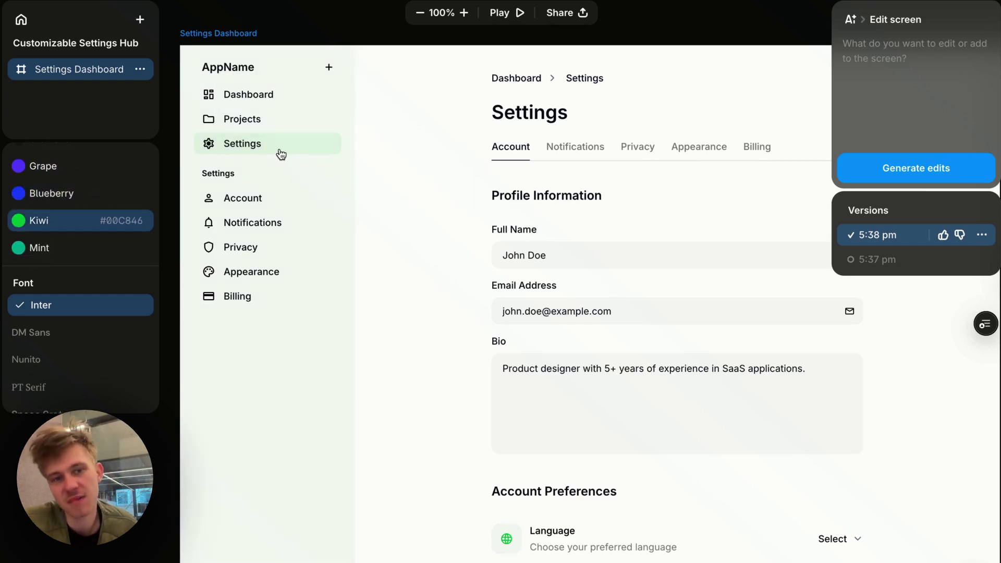
left_click(53, 339)
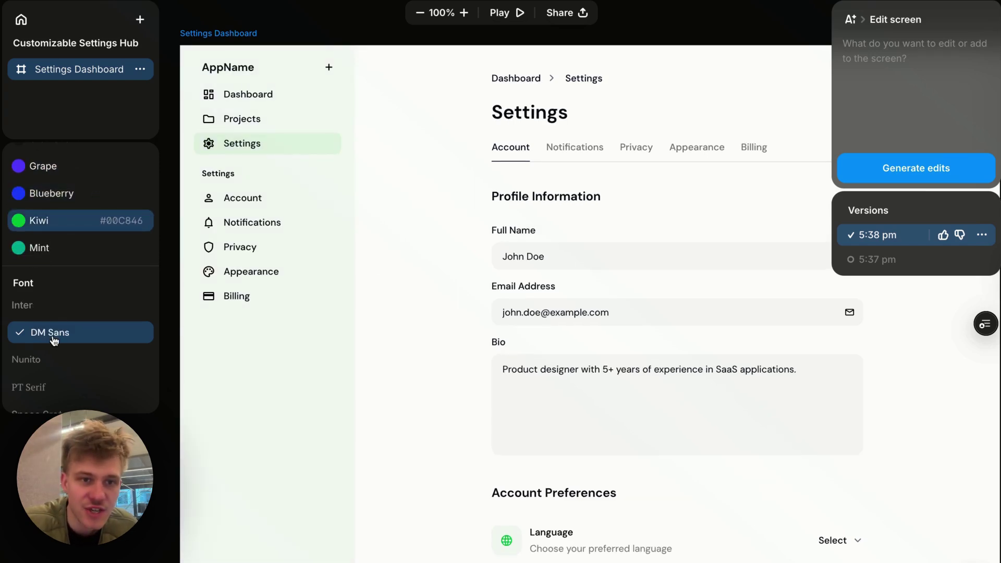
scroll(464, 229, "right", 1)
scroll(464, 230, "down", 4)
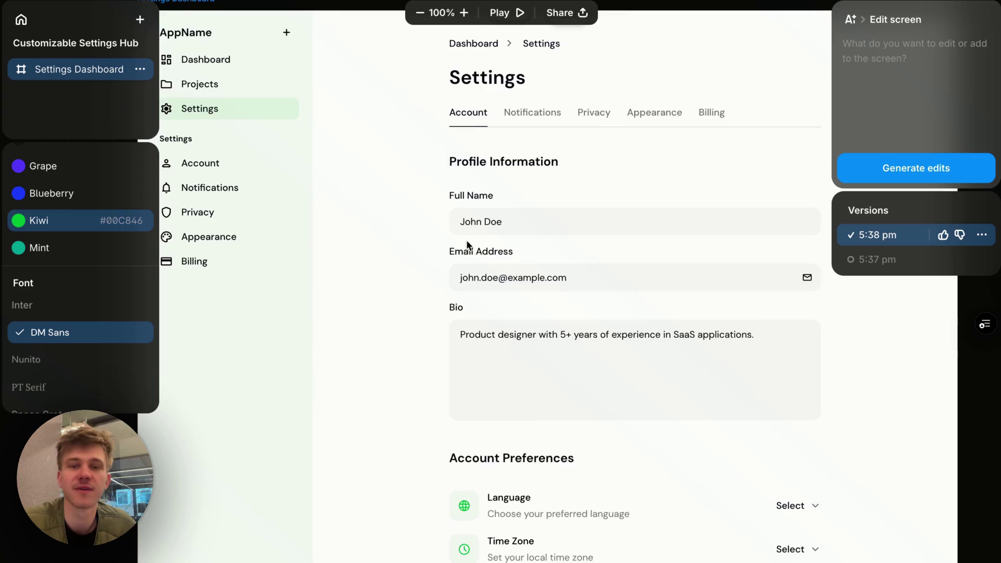
scroll(466, 239, "up", 3)
scroll(466, 240, "up", 1)
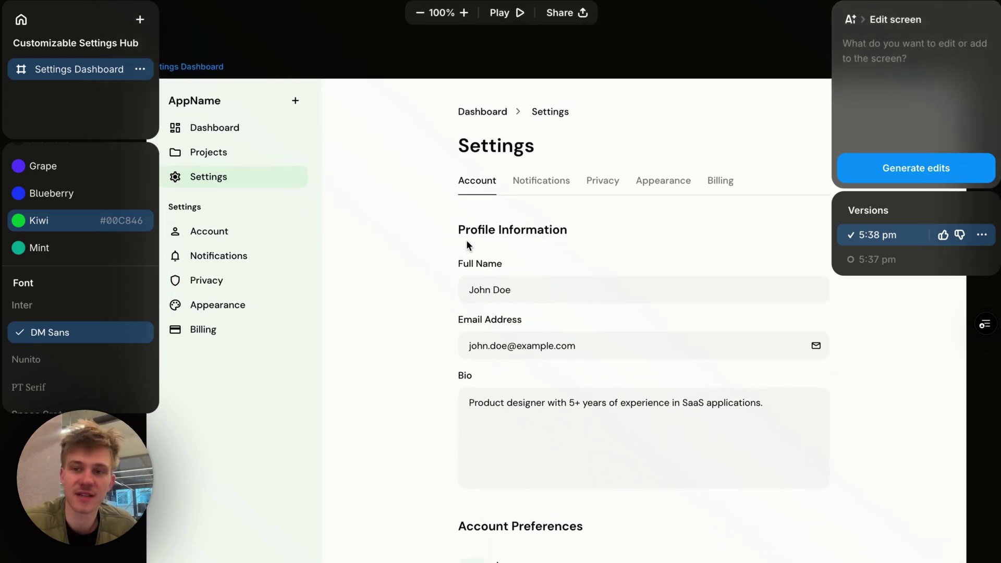
double_click(850, 208)
left_click(912, 207)
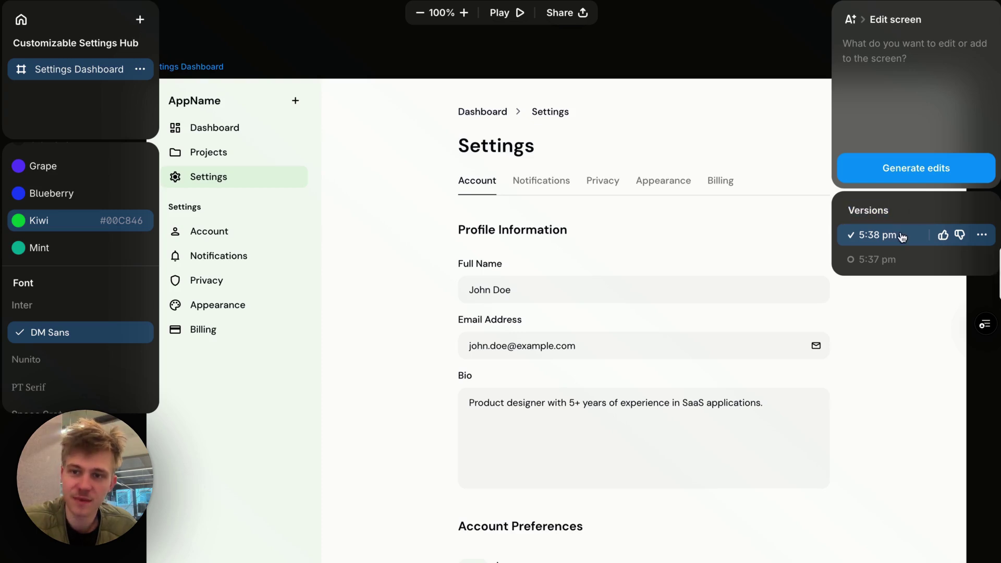
mouse_move(894, 262)
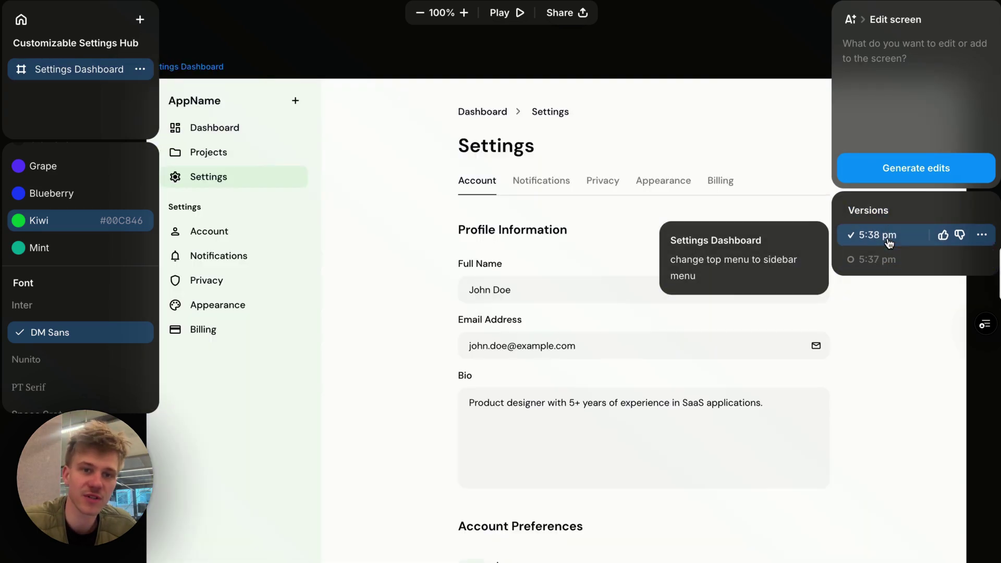
left_click(888, 260)
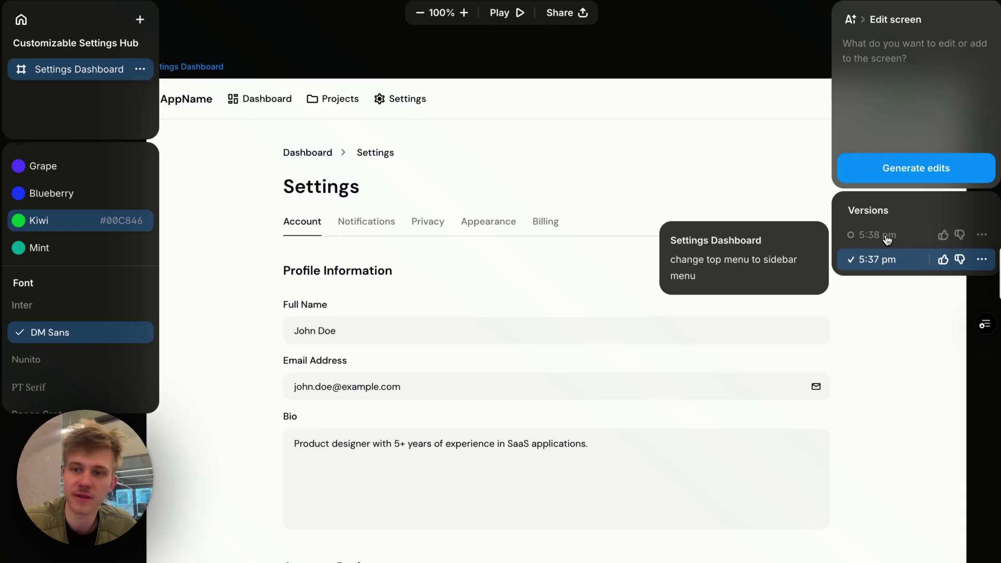
left_click(886, 242)
left_click(888, 258)
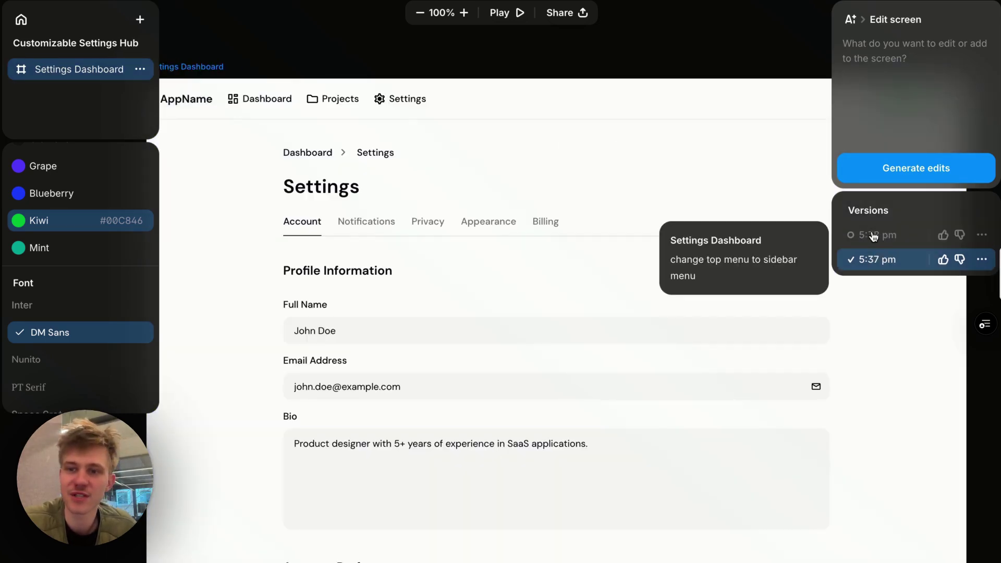
left_click(874, 236)
left_click(879, 259)
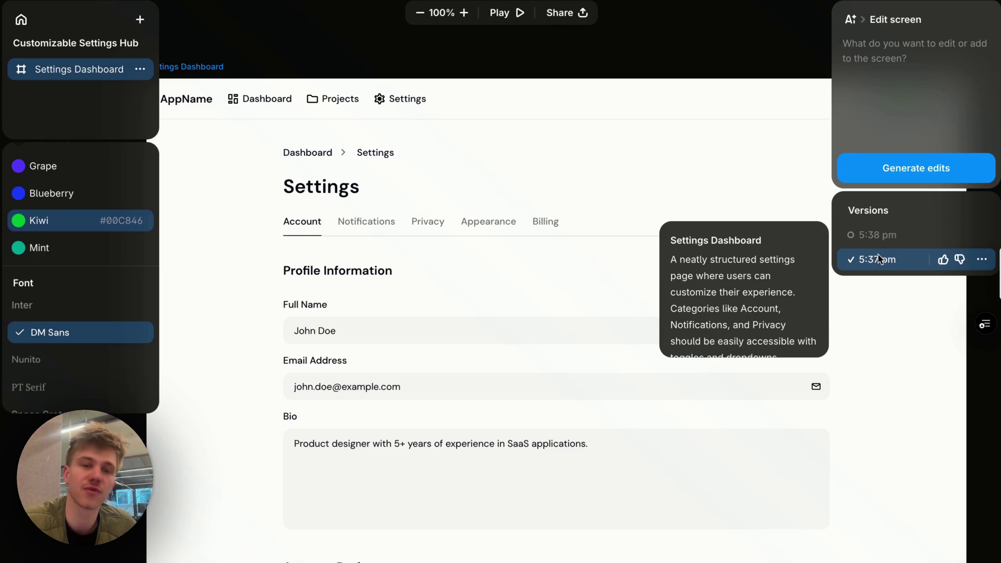
left_click(909, 59)
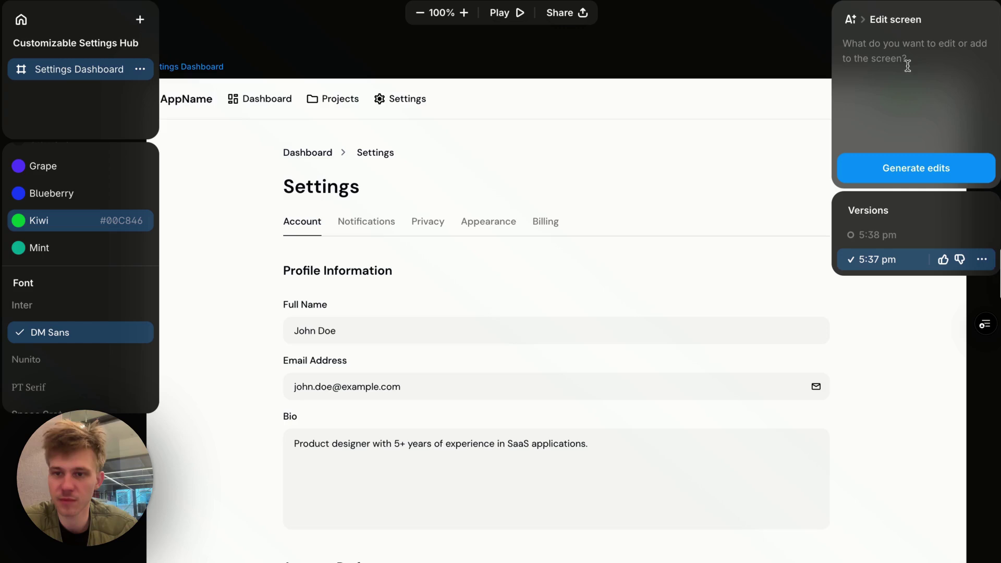
left_click(879, 238)
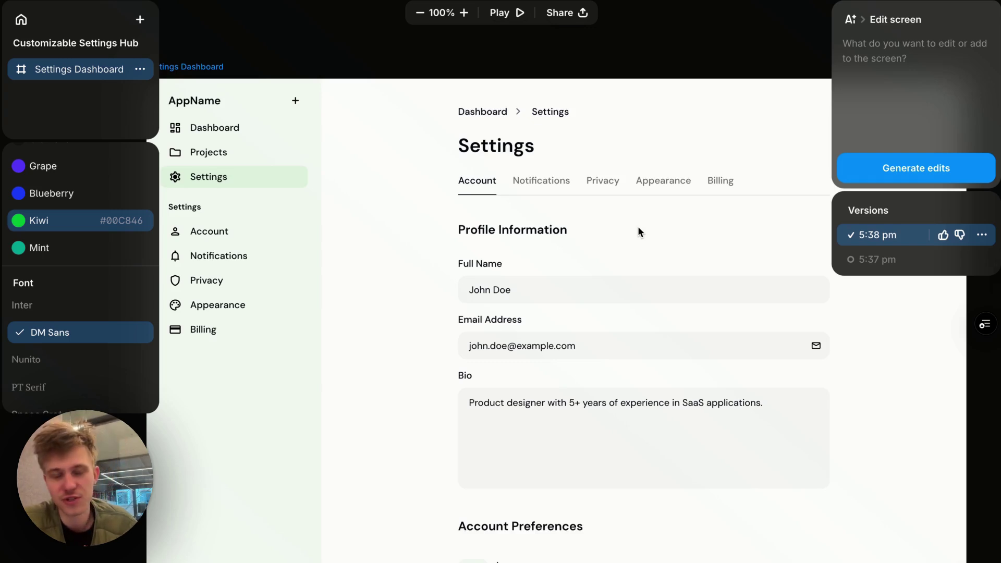
Generate a 'Settings Saved' screen with a Changes Saved Successfully card from the Save Changes button
left_click_drag(658, 232, 284, 235)
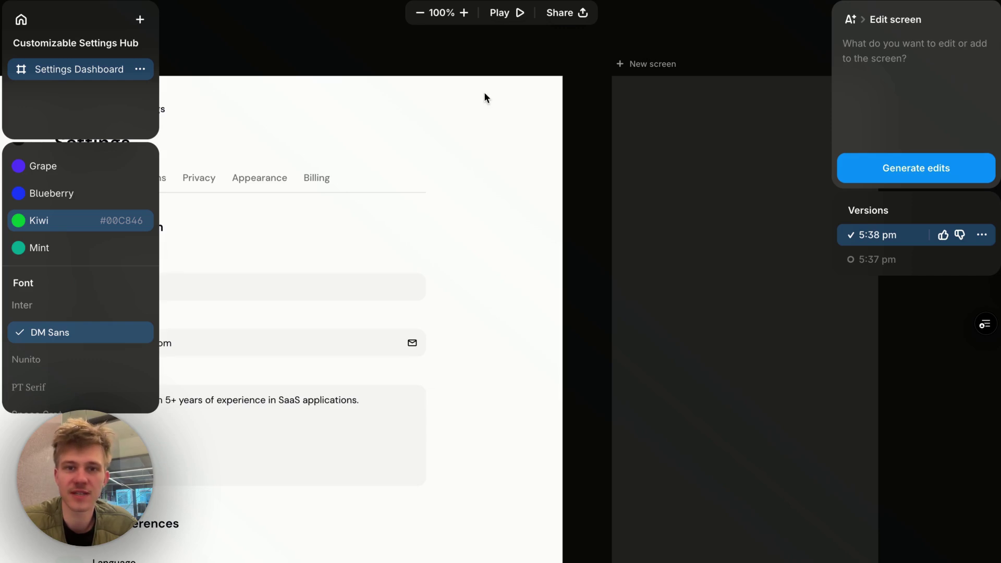
scroll(484, 97, "left", 5)
scroll(484, 97, "down", 2)
scroll(484, 92, "left", 5)
scroll(484, 92, "up", 1)
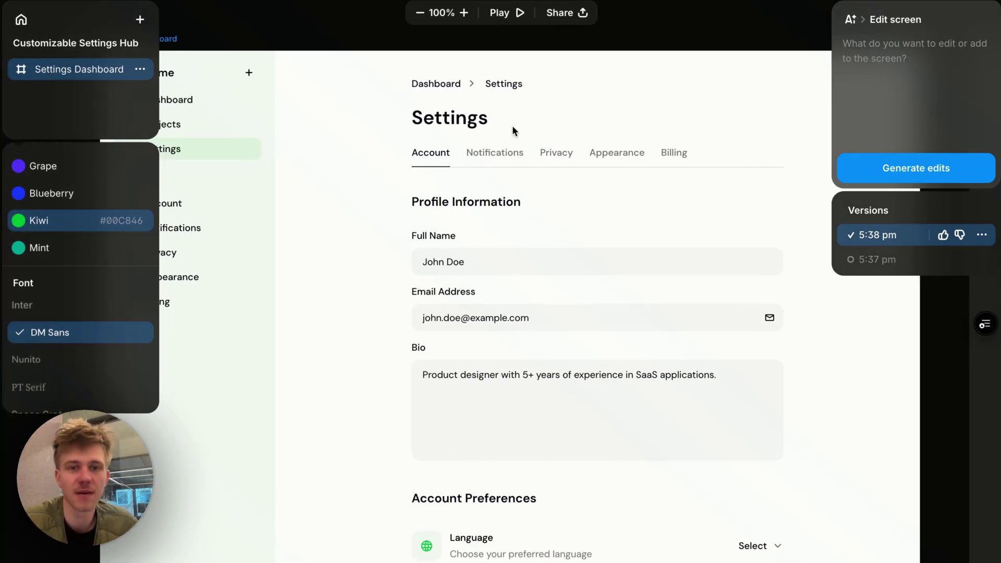
scroll(513, 131, "down", 12)
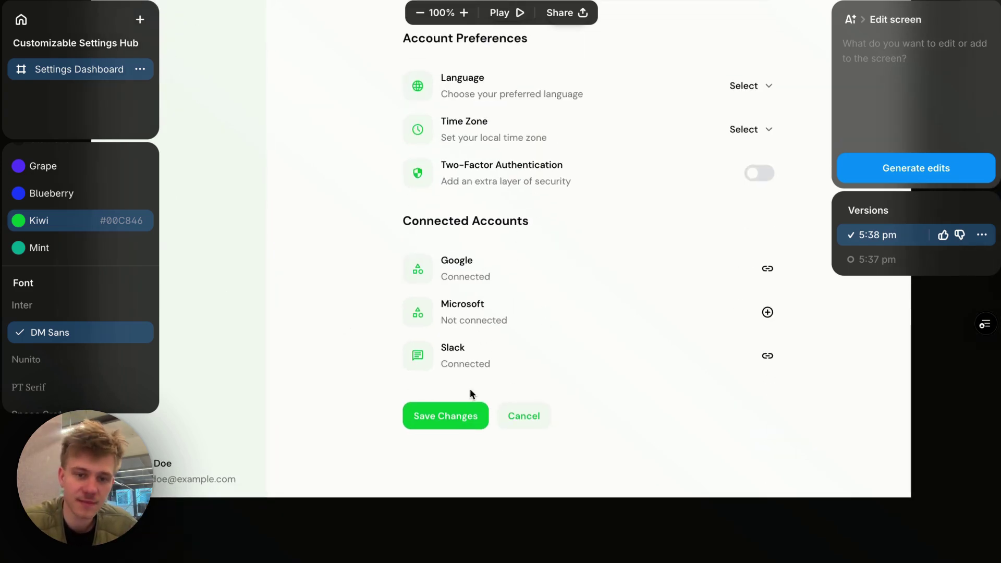
left_click(451, 420)
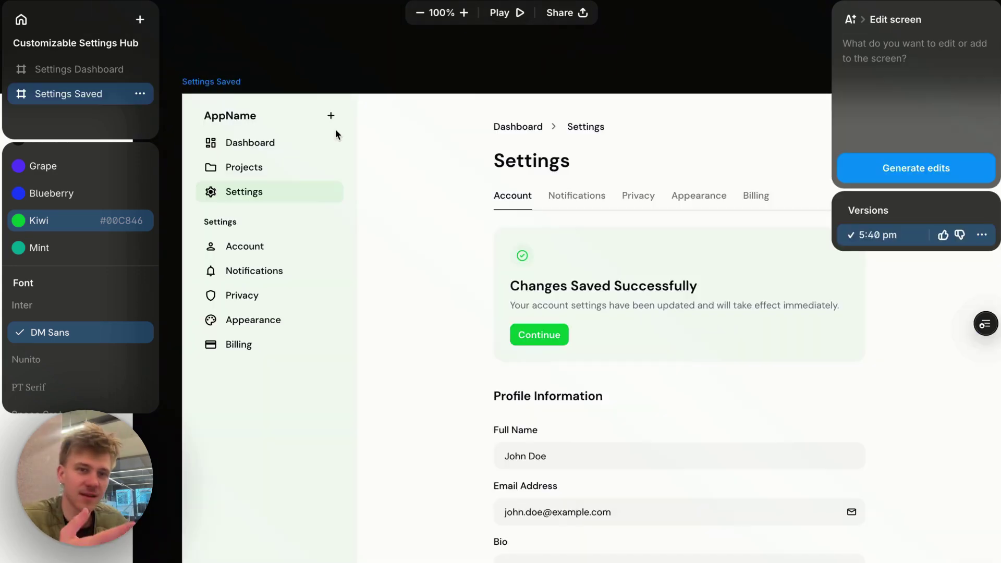
scroll(336, 129, "right", 4)
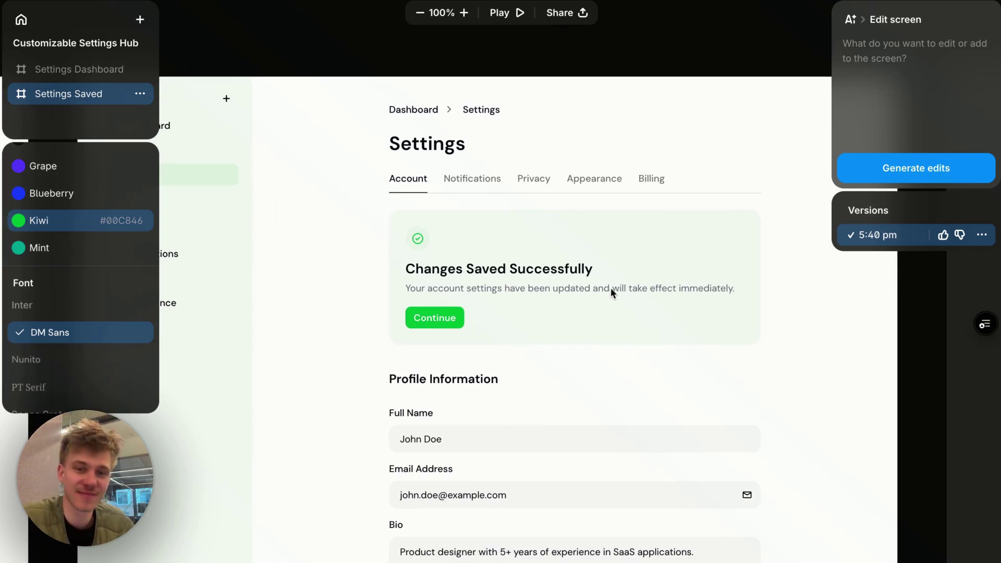
scroll(612, 288, "left", 10)
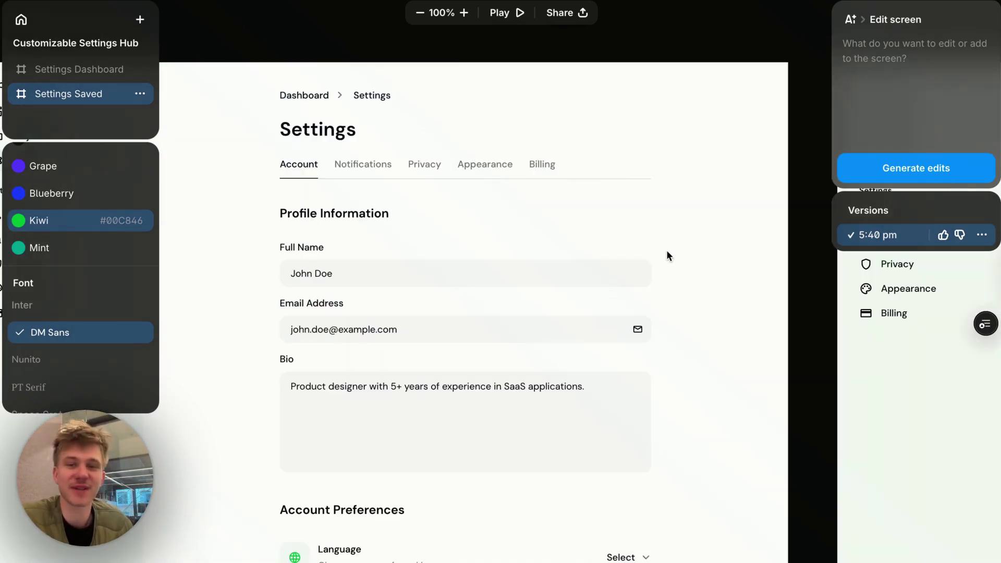
scroll(668, 256, "right", 8)
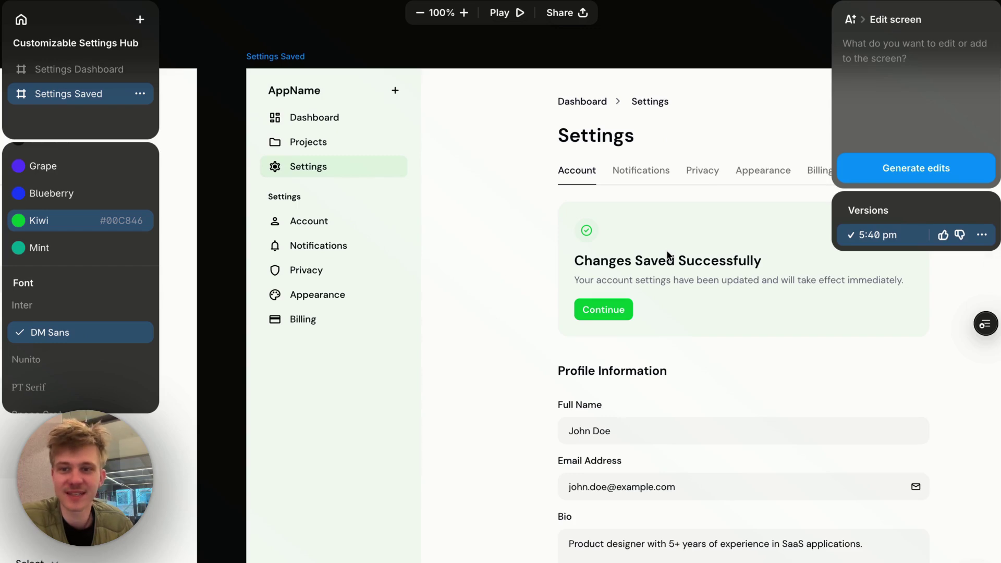
scroll(668, 255, "left", 10)
scroll(745, 267, "right", 7)
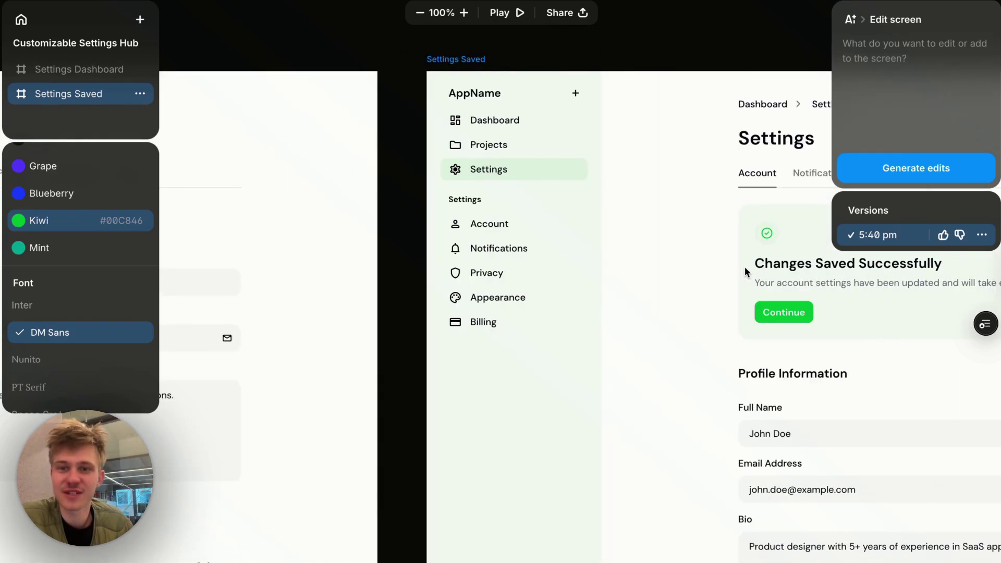
scroll(744, 267, "right", 3)
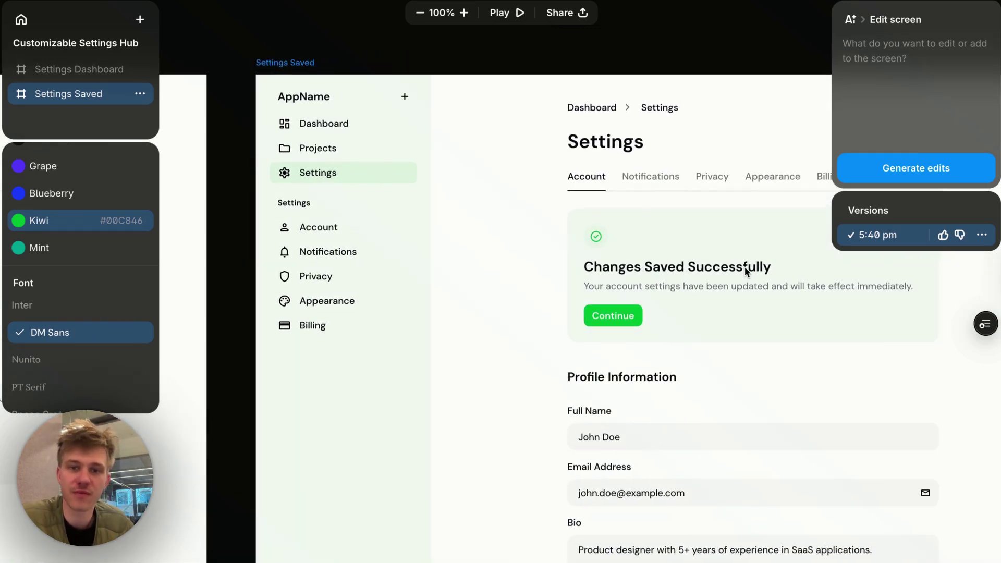
Play the prototype, stepping forward and back between the settings and Changes Saved screens
left_click(506, 12)
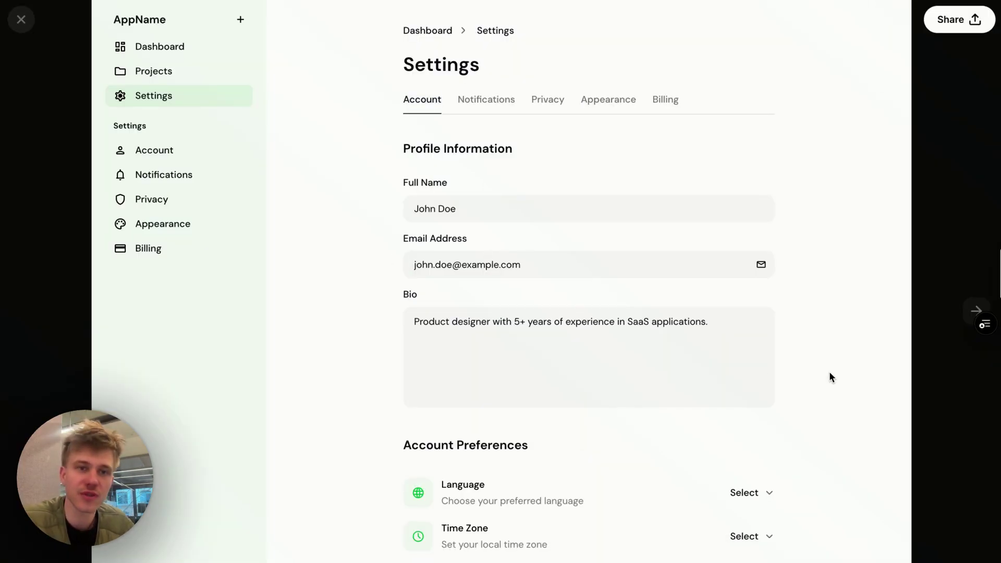
left_click(976, 309)
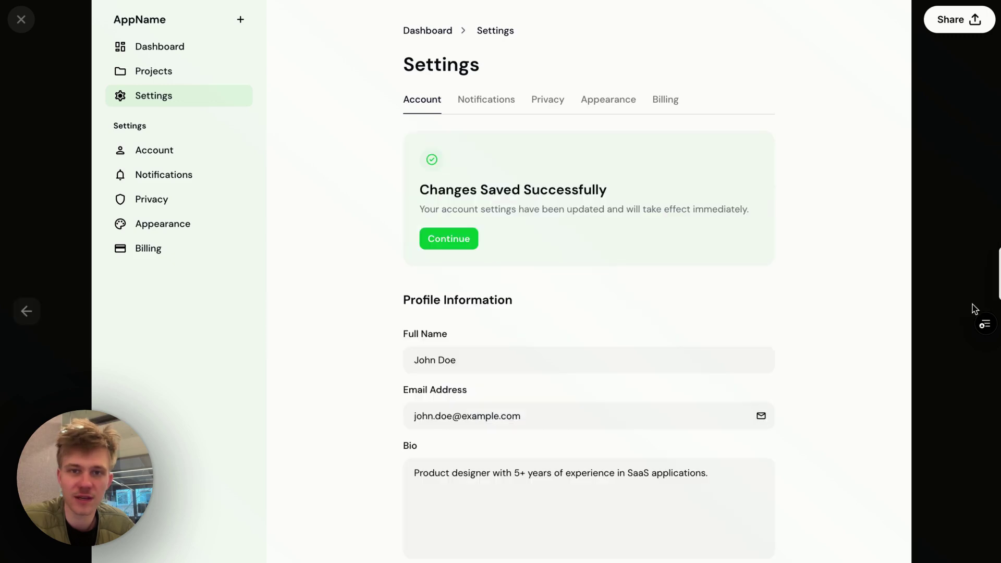
left_click(39, 313)
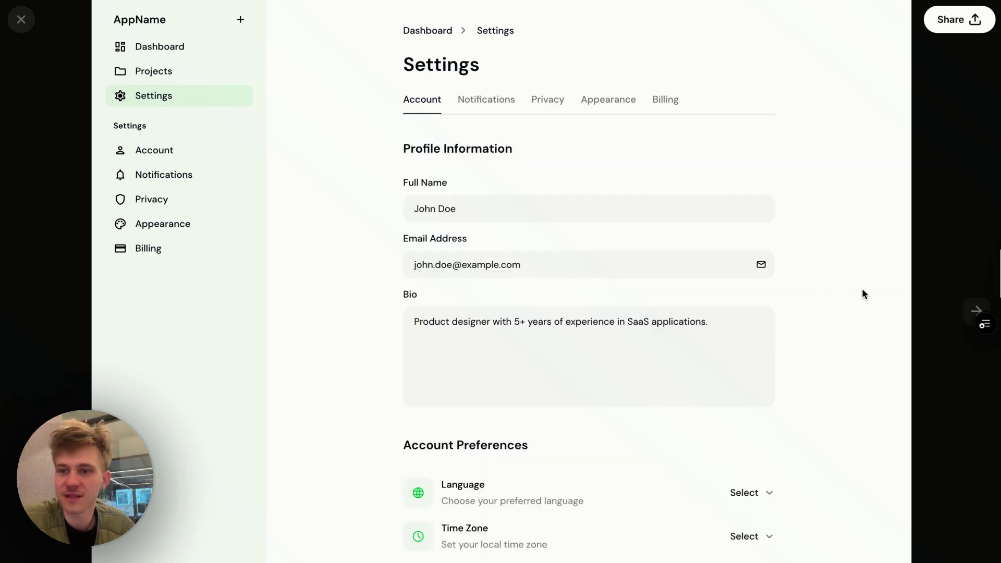
left_click(975, 309)
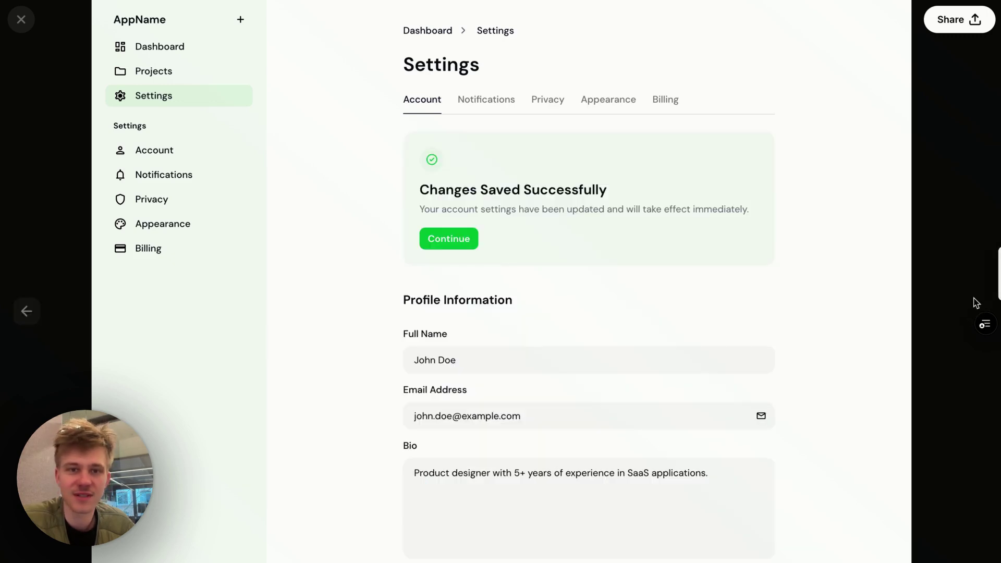
left_click(36, 311)
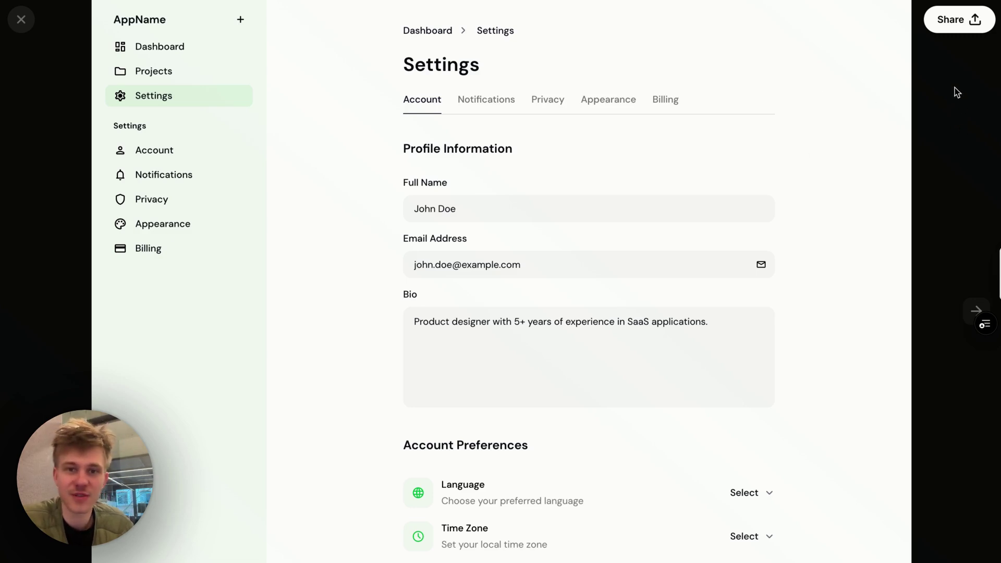
Copy the prototype's share link, then exit the preview back to the editor
left_click(957, 22)
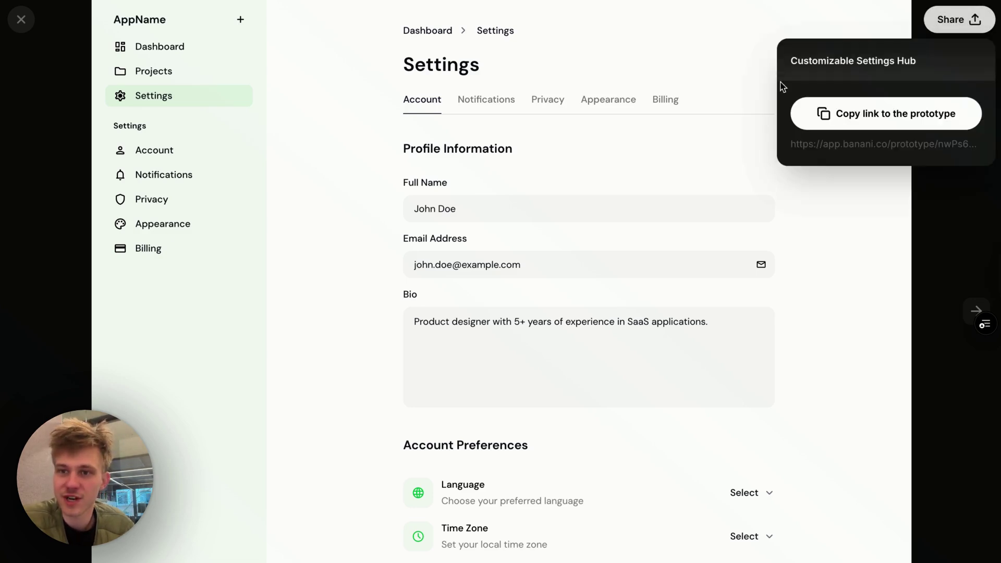
left_click(905, 113)
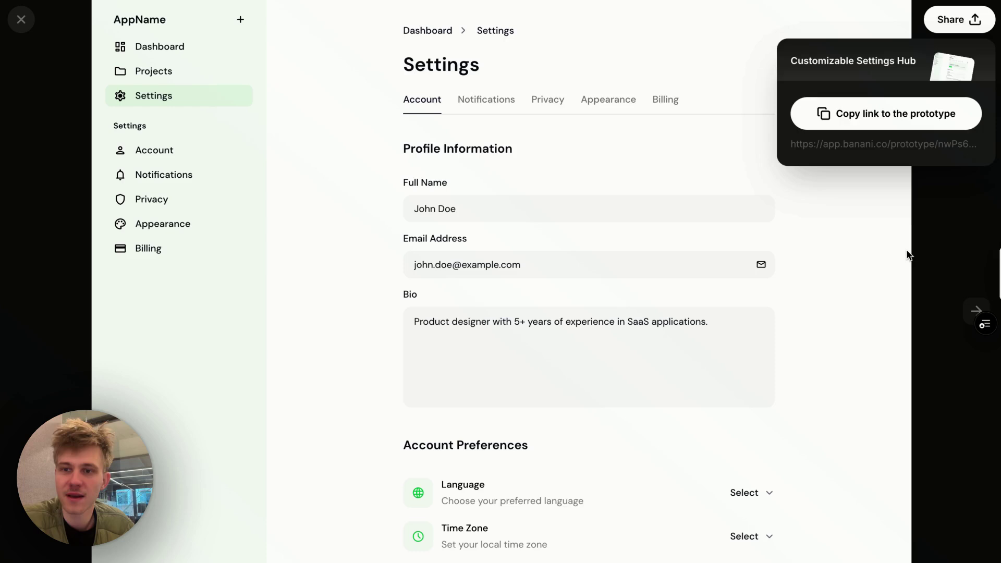
left_click(973, 309)
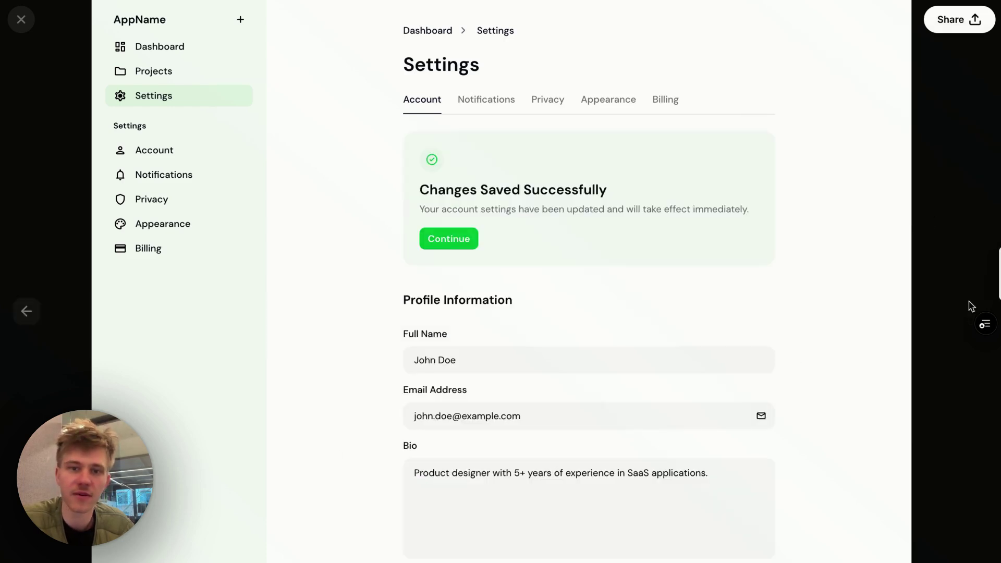
left_click(22, 21)
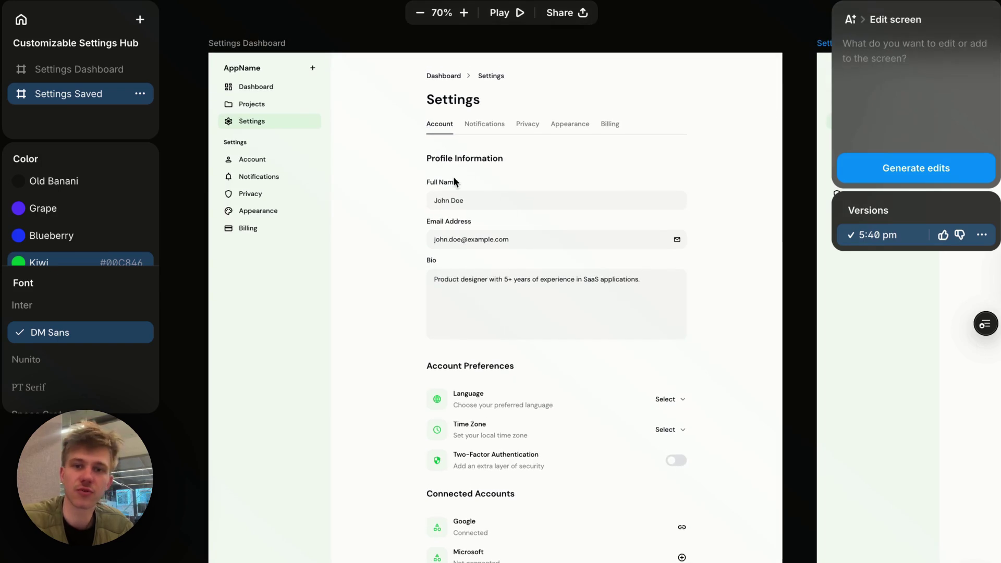
Copy the design's share link from the editor's Share menu and close the popup
left_click(564, 22)
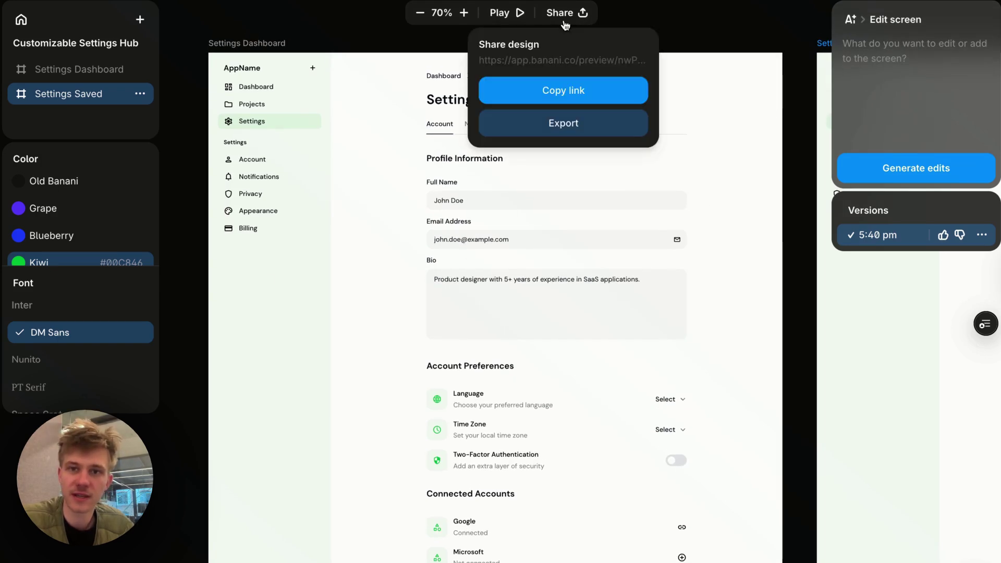
left_click(580, 95)
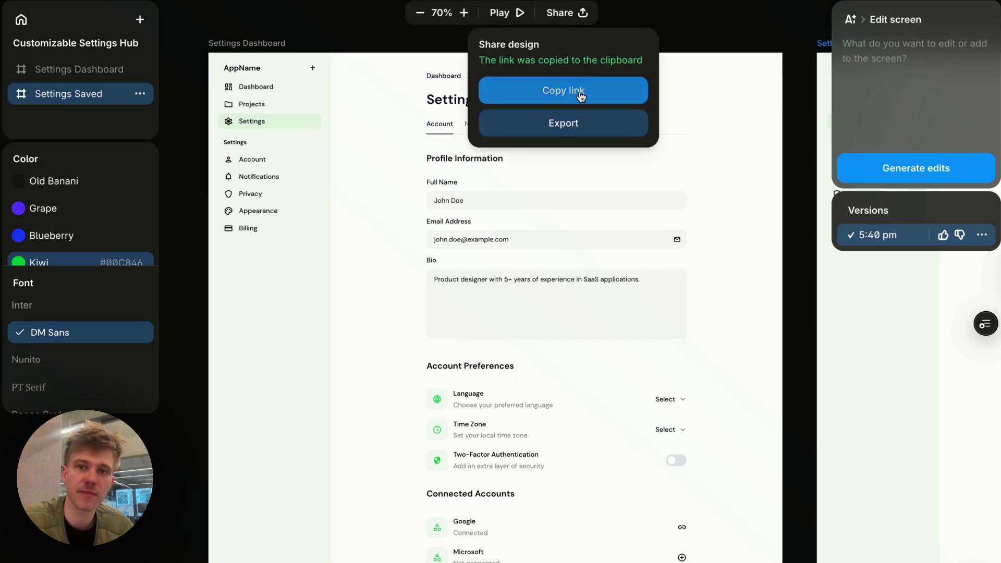
left_click(700, 115)
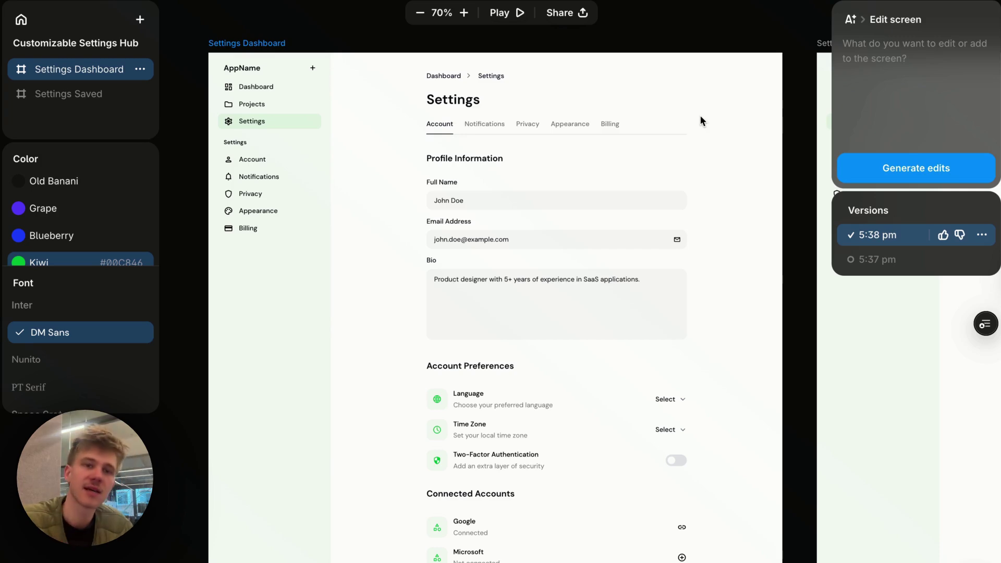
scroll(700, 115, "right", 5)
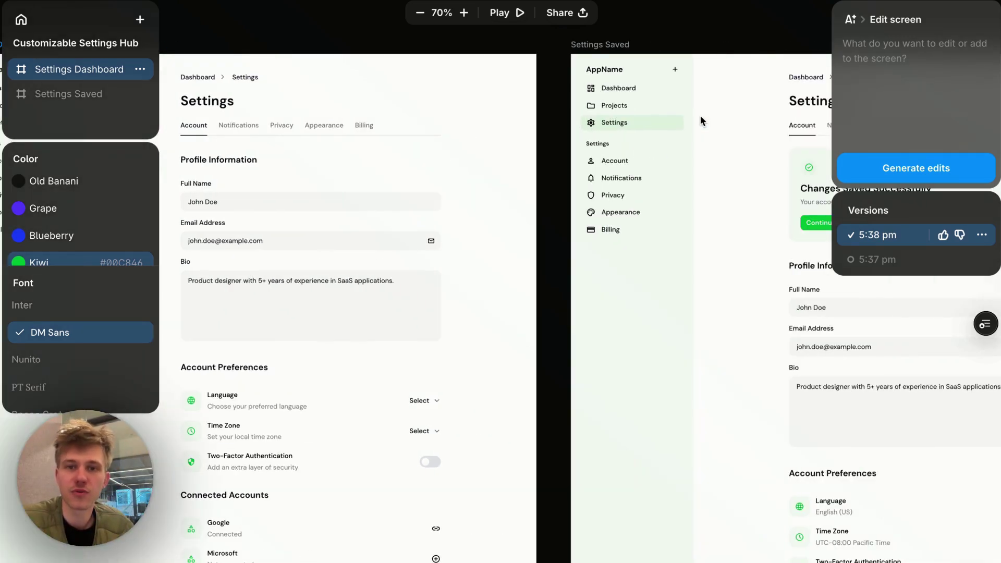
scroll(618, 246, "left", 6)
scroll(581, 272, "right", 5)
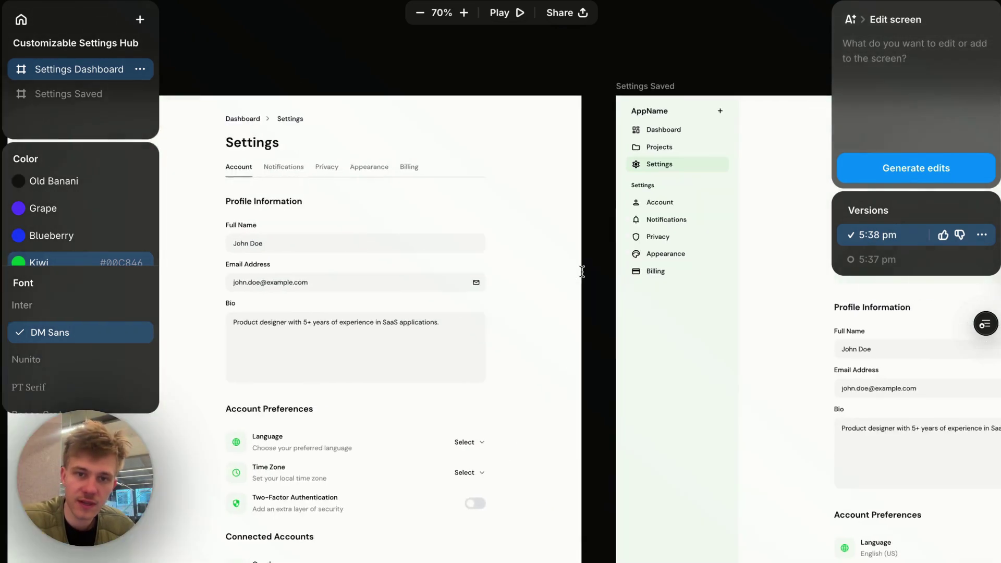
scroll(582, 272, "left", 4)
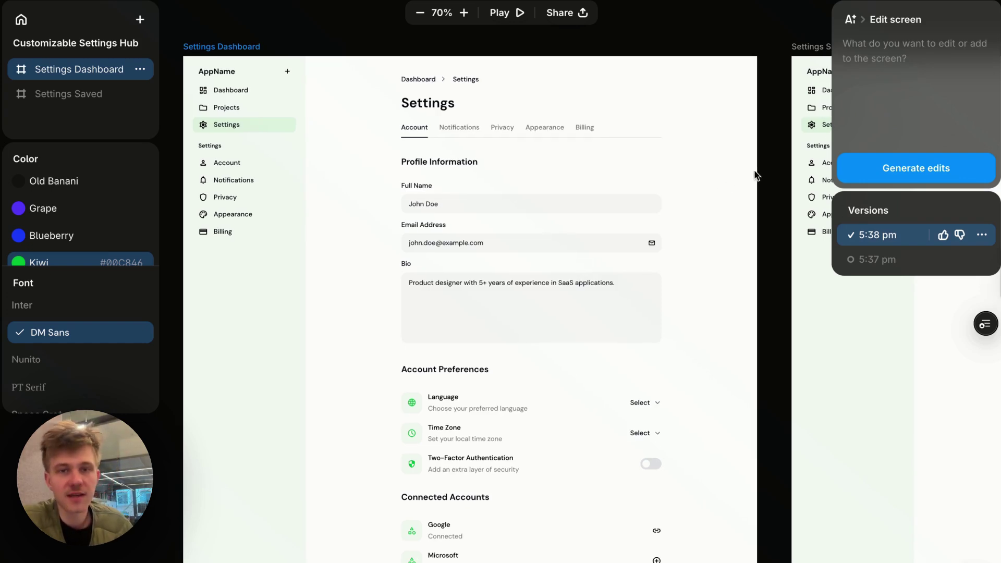
left_click(568, 15)
left_click(571, 123)
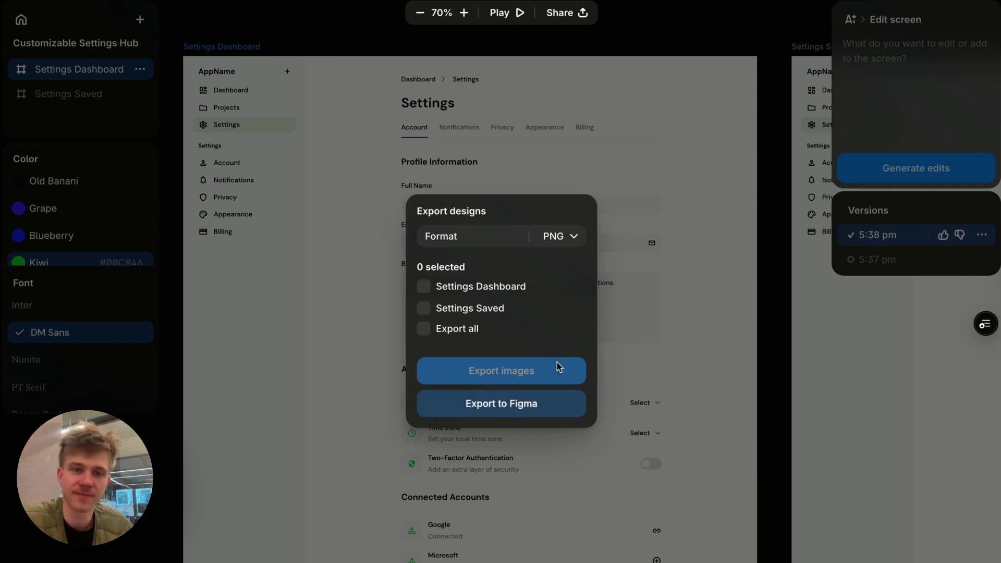
left_click(352, 170)
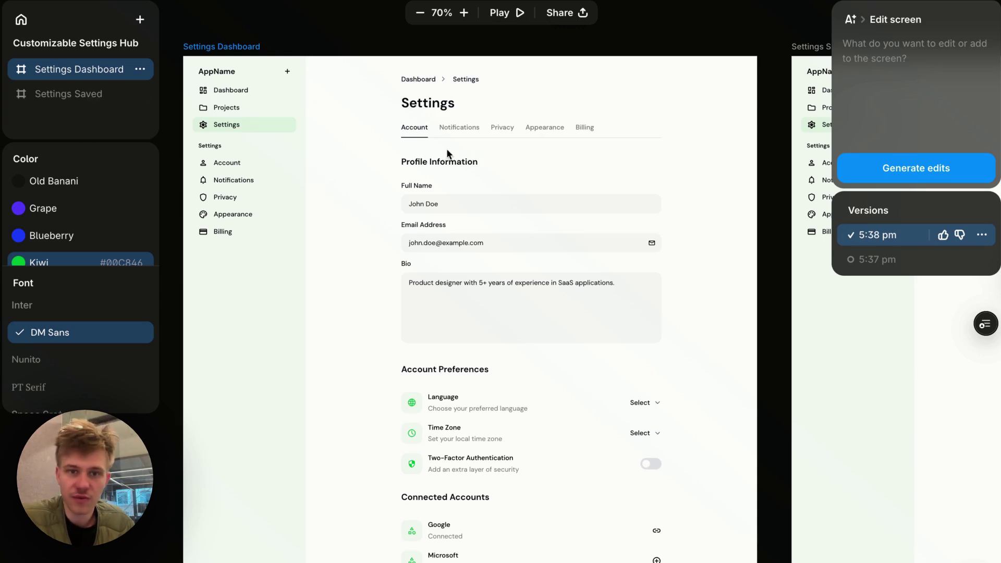
Move Settings Saved above Settings Dashboard in the screens list
scroll(496, 165, "right", 8)
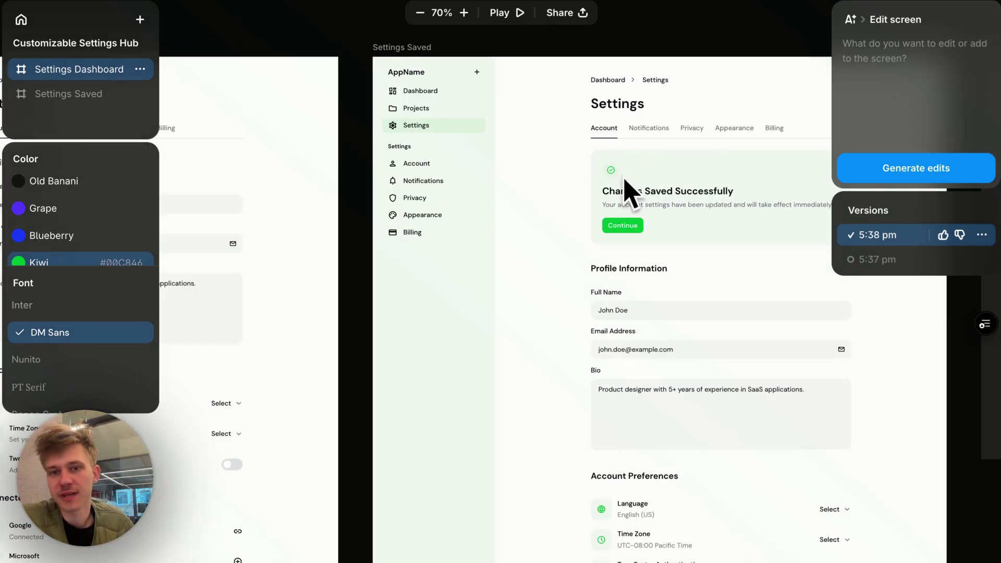
scroll(612, 176, "down", 3)
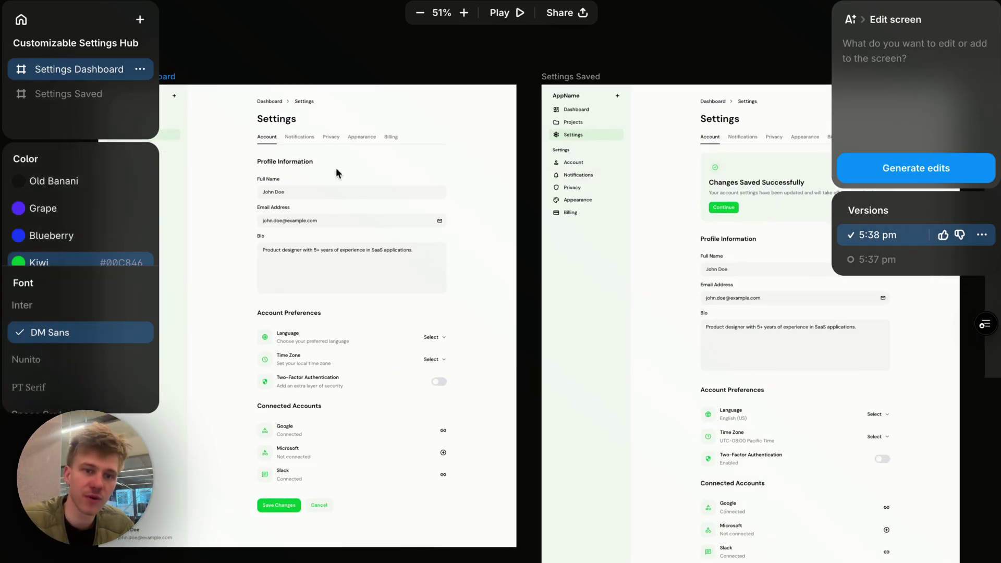
scroll(336, 167, "left", 5)
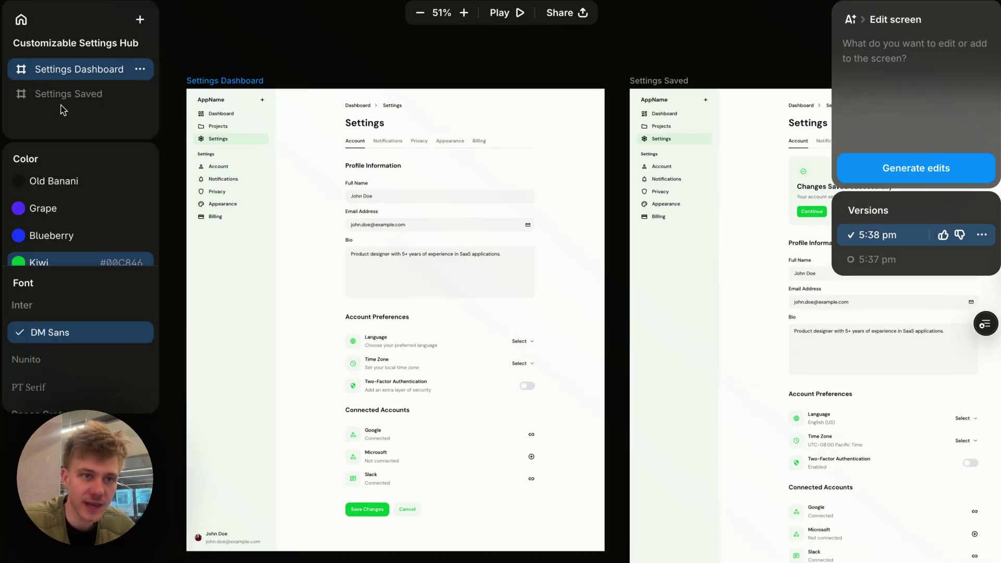
left_click_drag(30, 98, 19, 70)
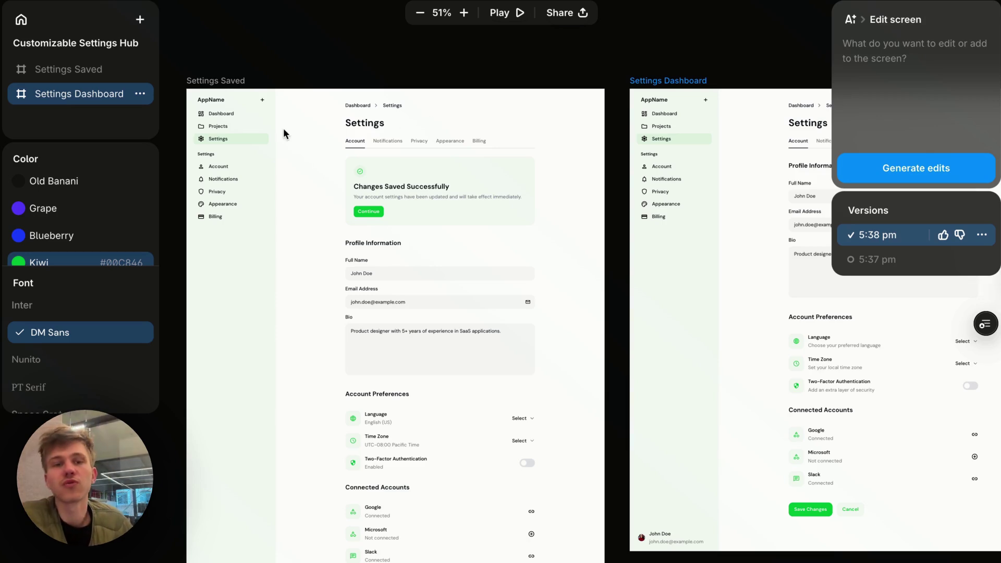
left_click(139, 95)
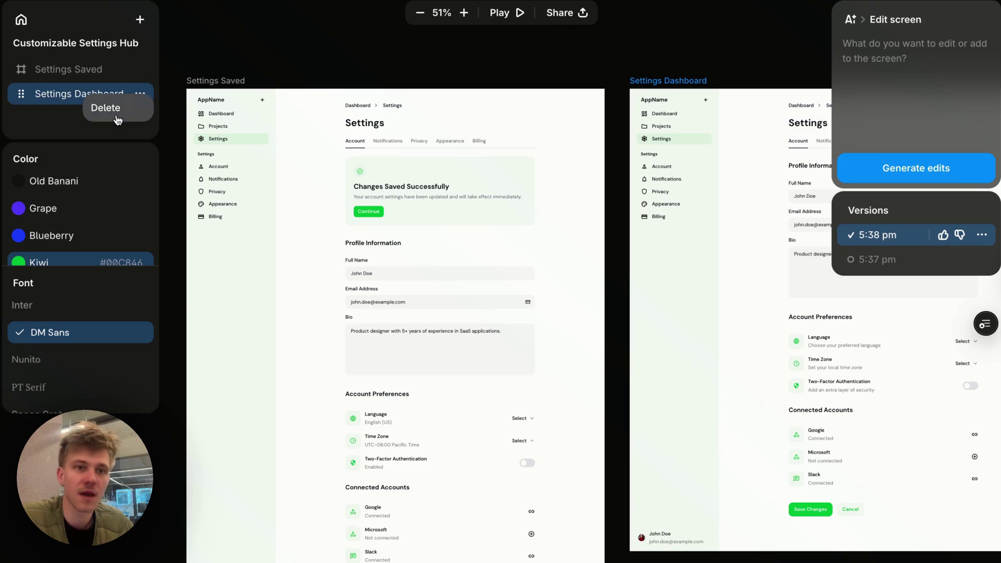
left_click(260, 70)
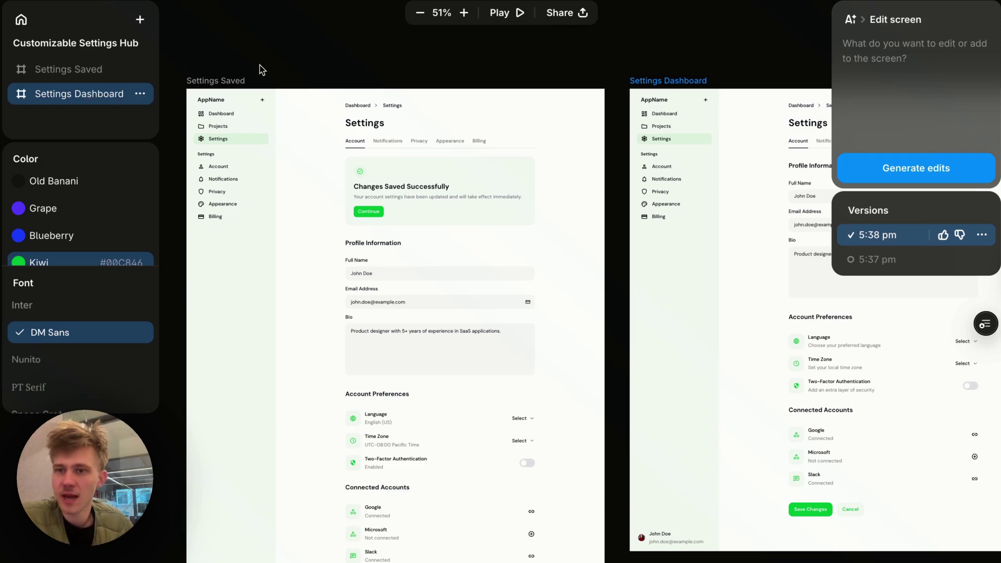